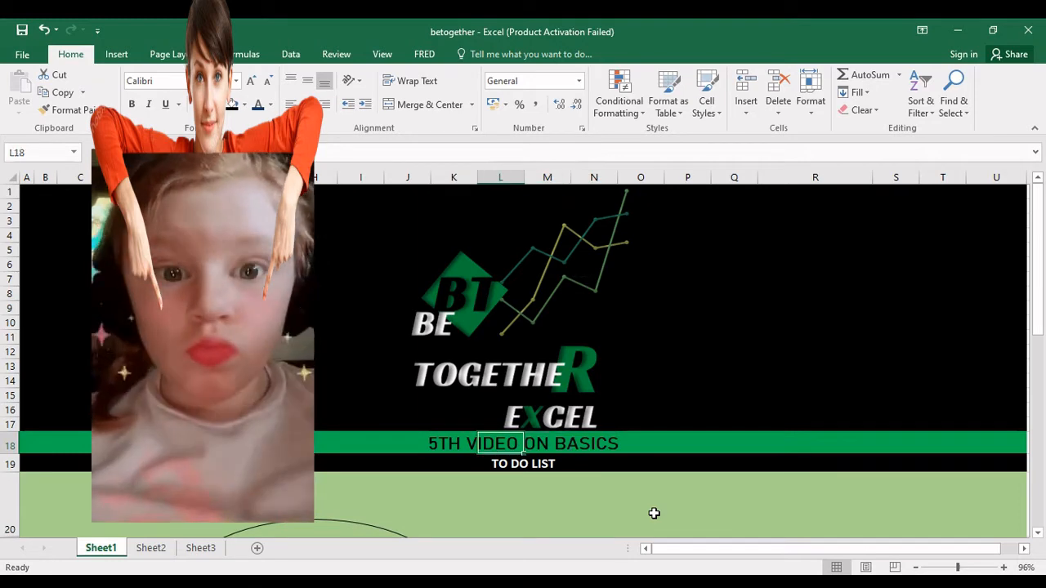
Look over the to-do list on Sheet1, down to the Home Tab graphic with the Font topic
key(Left)
key(Left)
key(Left)
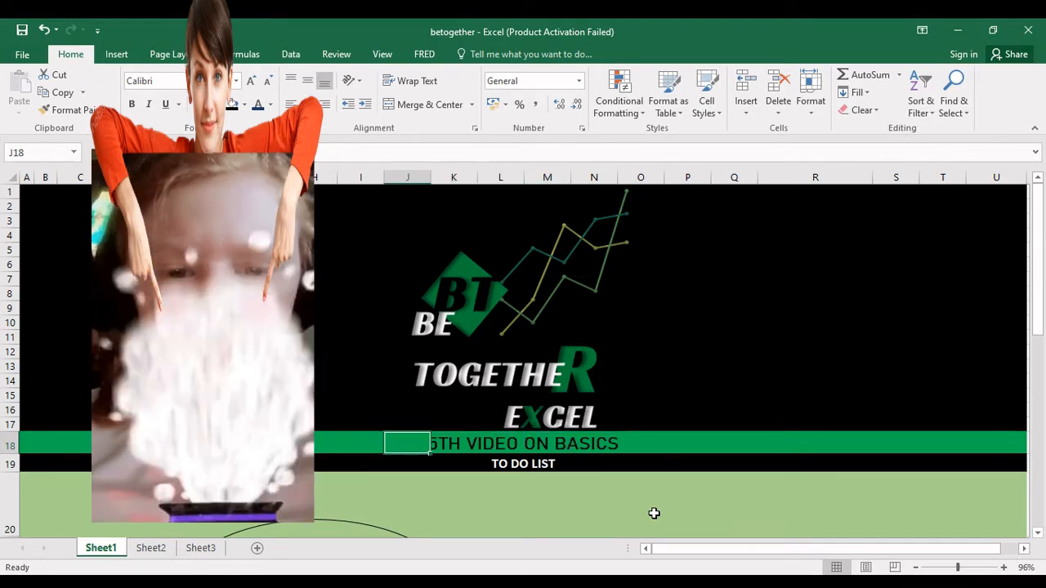
key(Right)
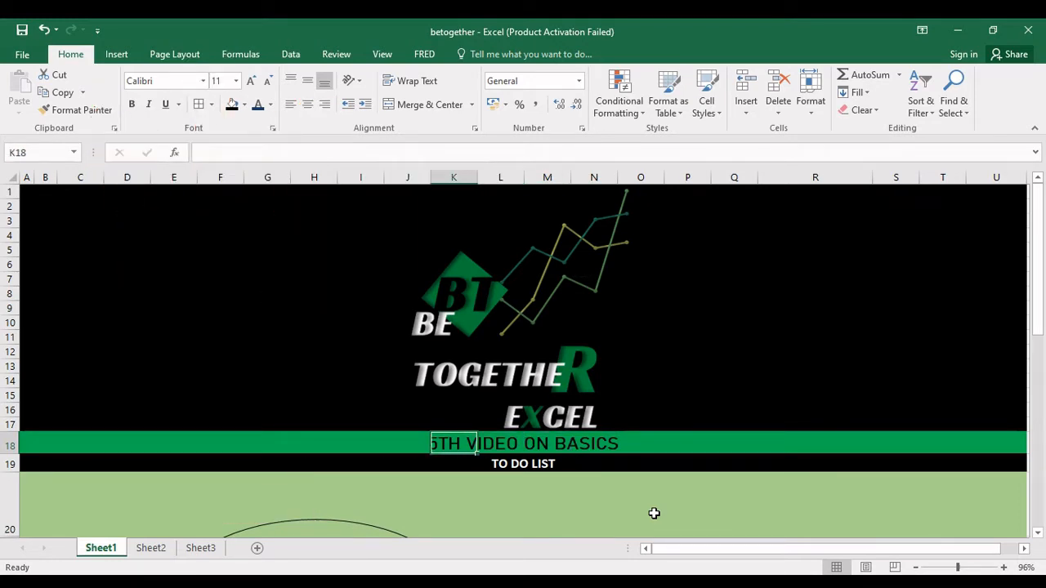
key(Down)
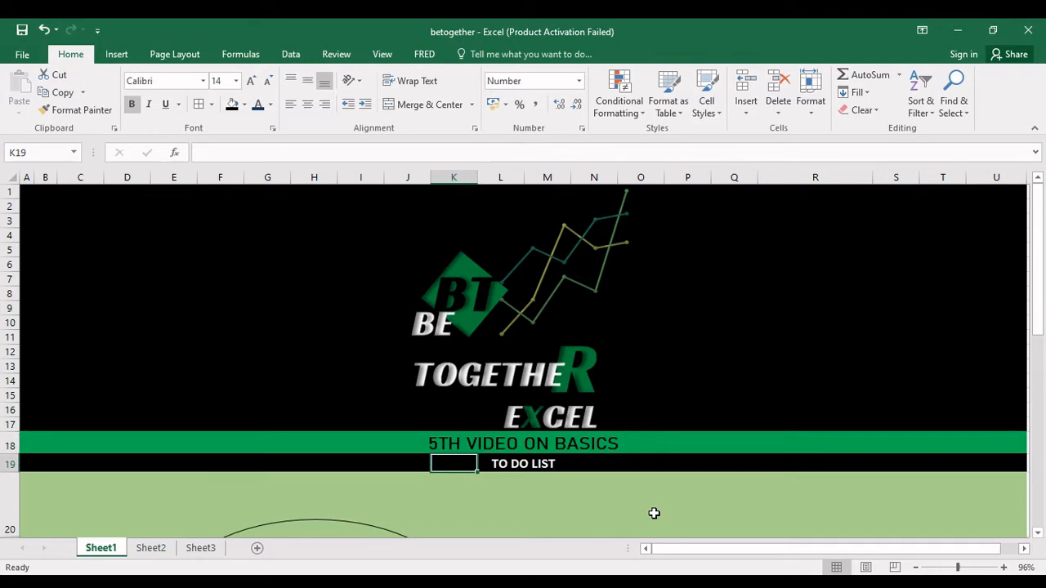
key(Down)
key(Left)
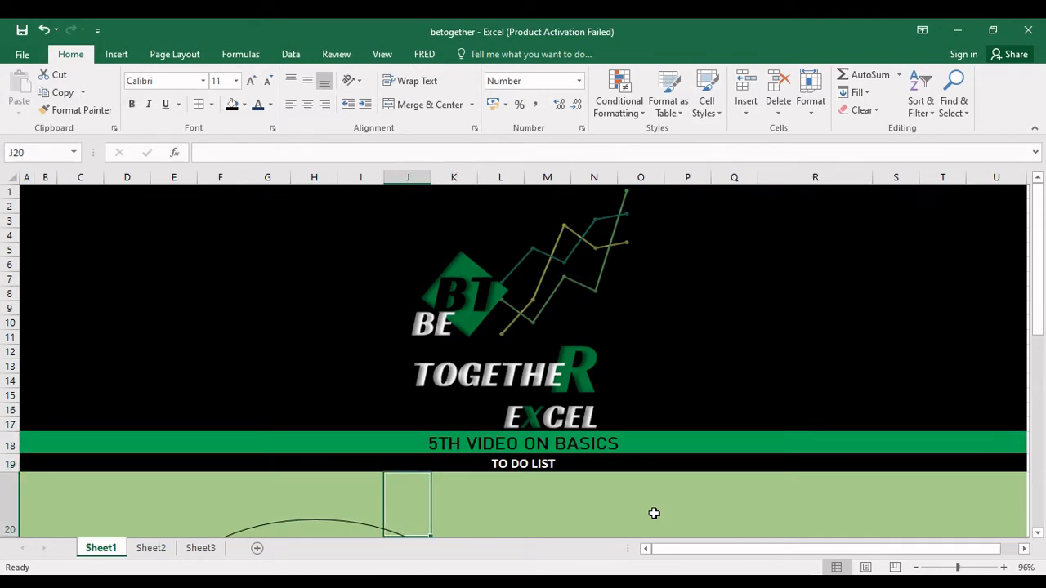
key(Left)
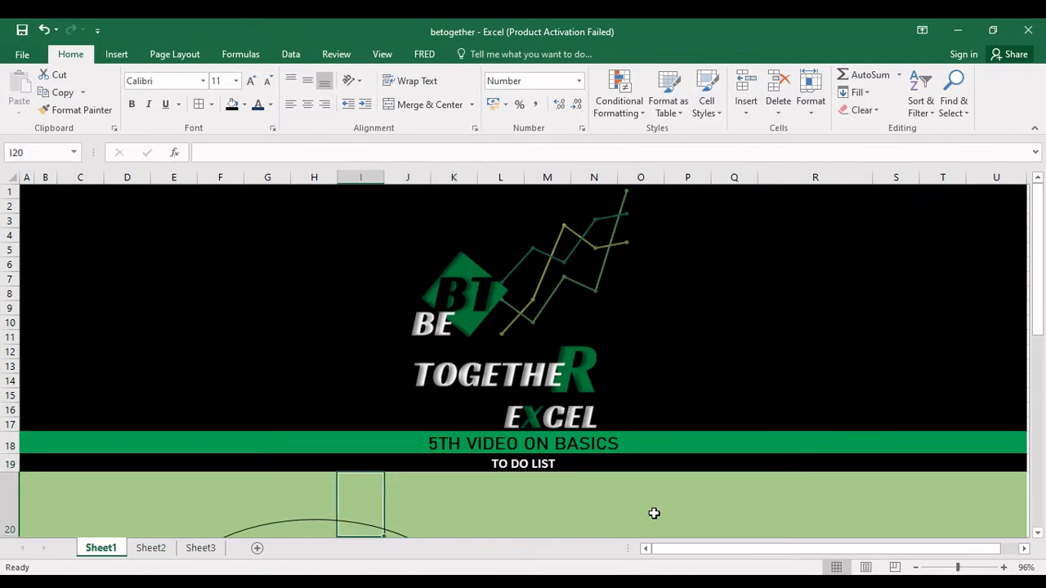
key(Down)
key(Down)
key(Down)
key(Down)
key(Down)
key(Down)
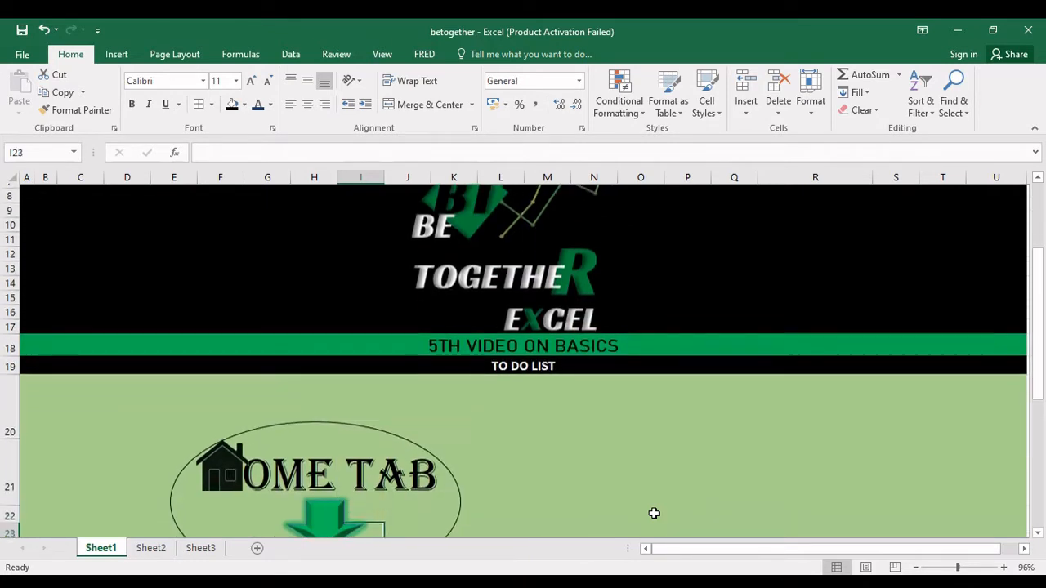
key(Left)
key(Up)
key(Up)
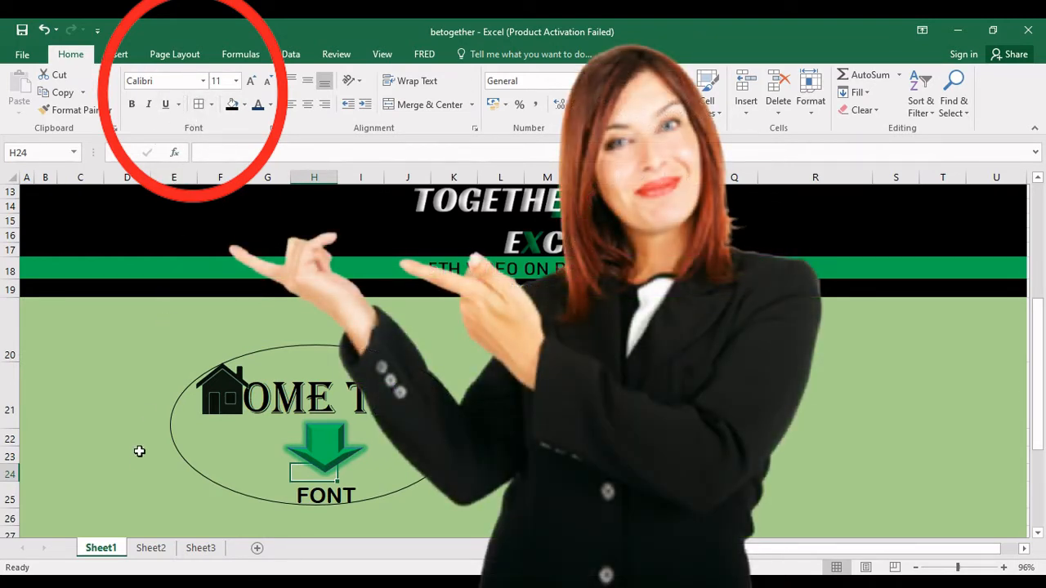
Switch to Sheet2 and select the title cell C4, EXCEL LOVELY AND GLOW
click(149, 552)
key(Up)
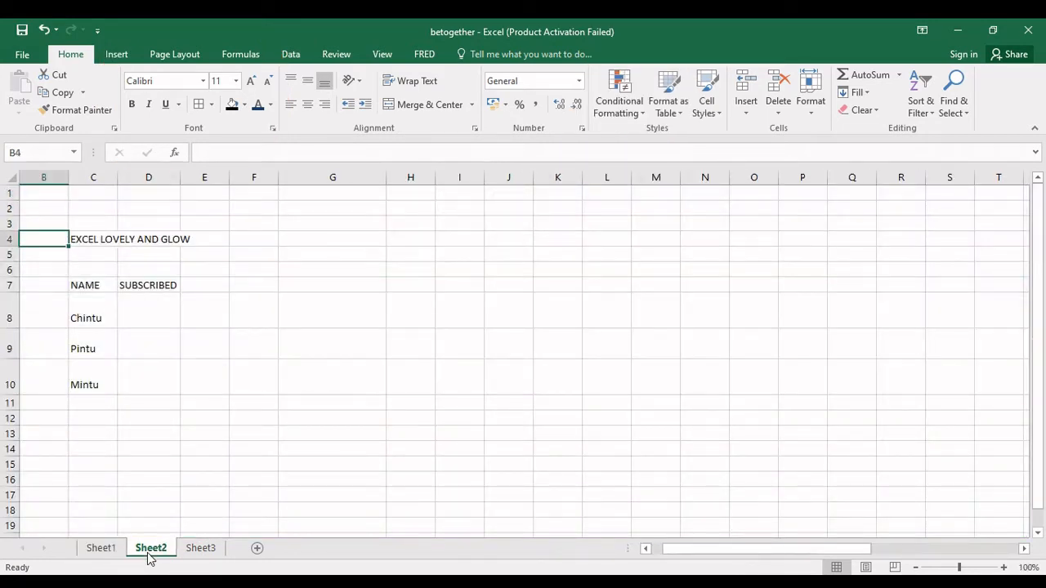
key(Right)
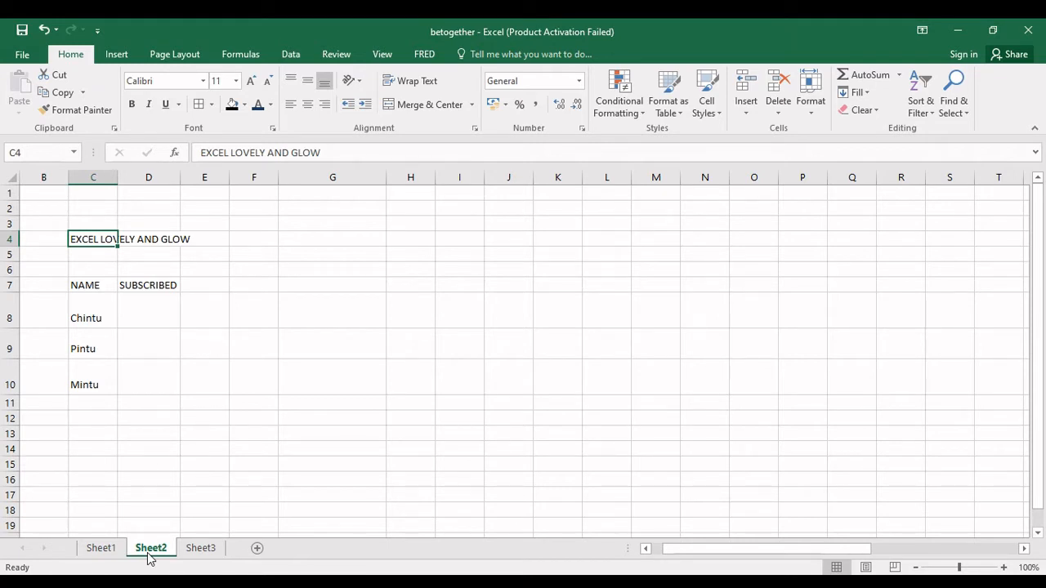
key(Left)
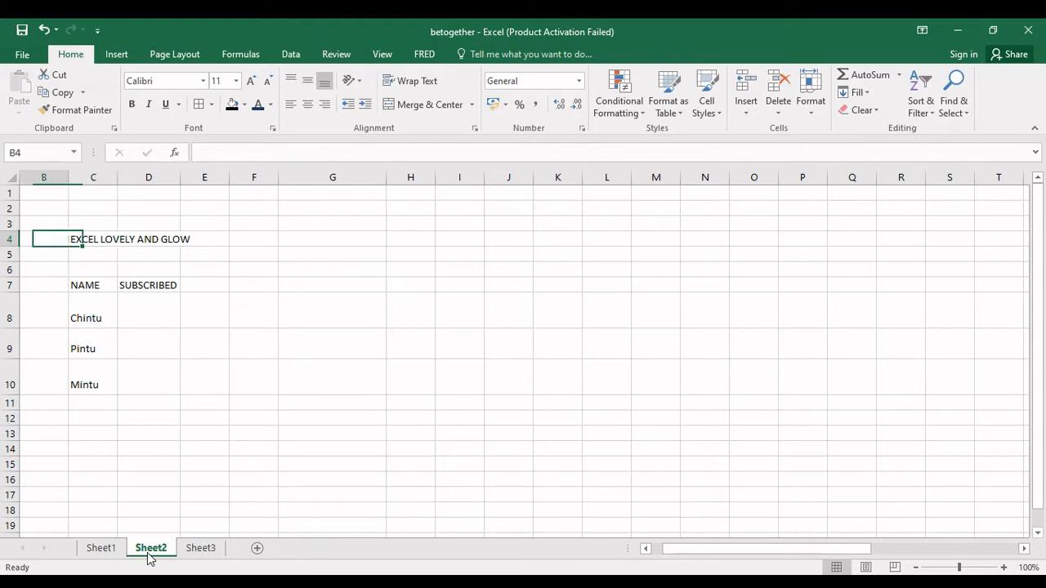
key(Right)
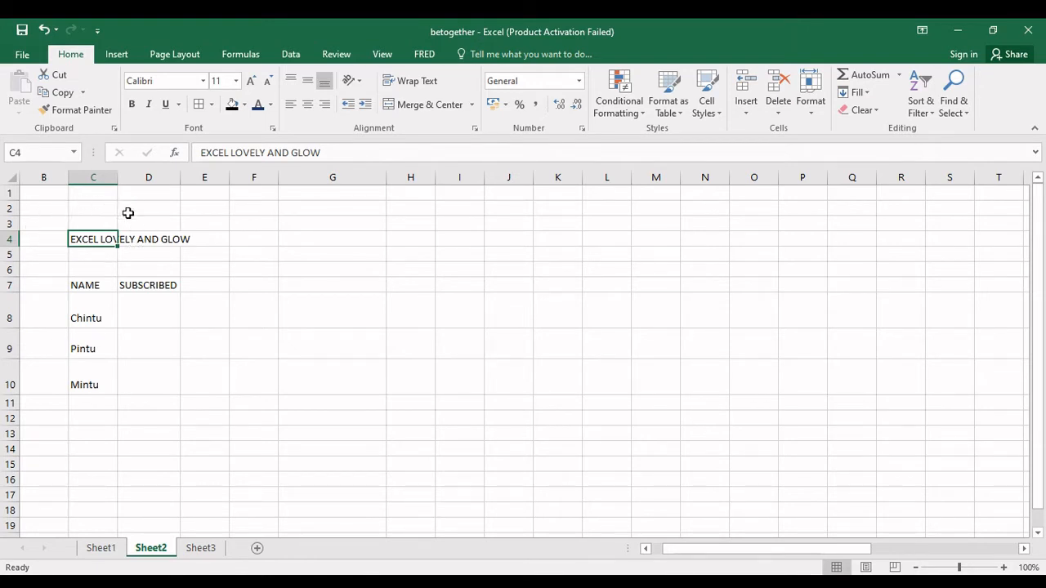
Browse the available fonts and change the title in C4 to Bernard MT Condensed
click(202, 85)
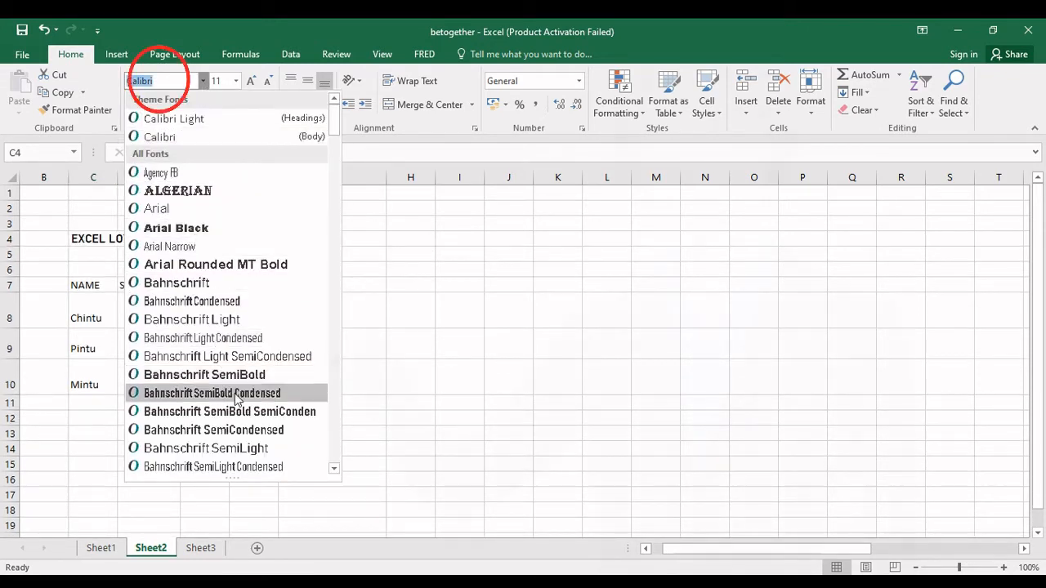
click(334, 469)
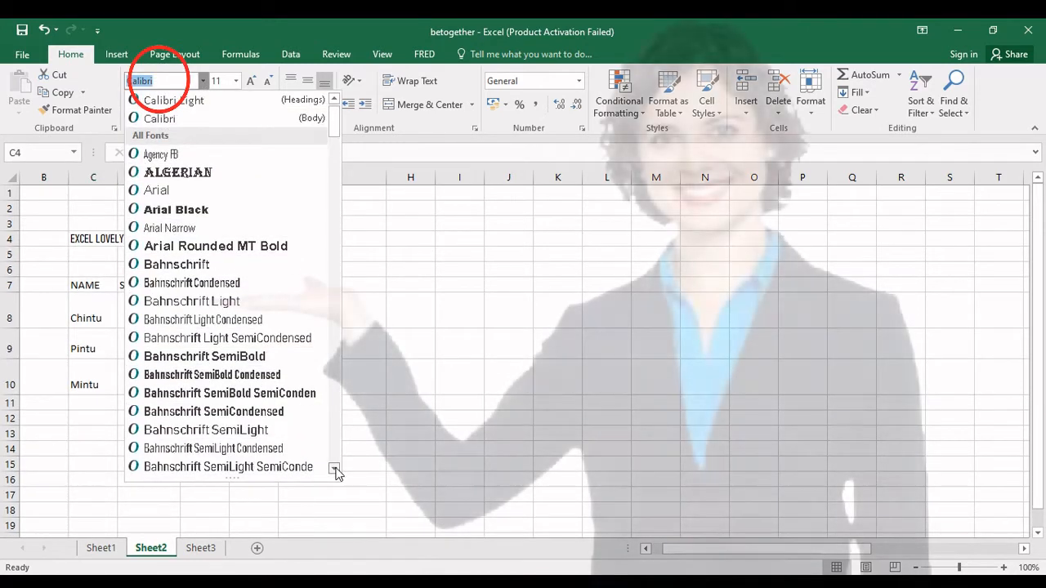
click(334, 469)
click(335, 469)
click(334, 469)
click(334, 469)
click(335, 469)
click(335, 469)
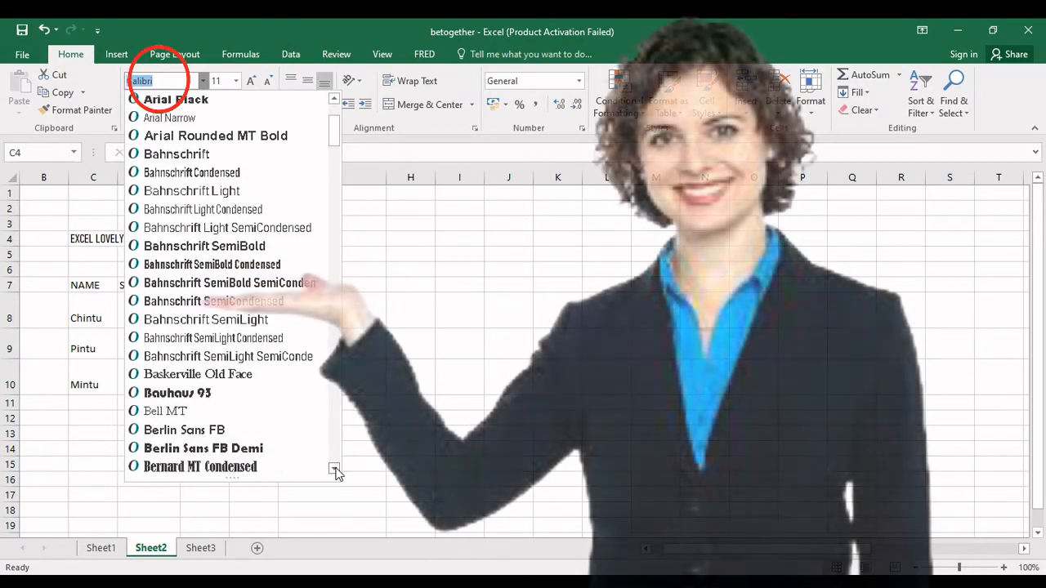
click(334, 469)
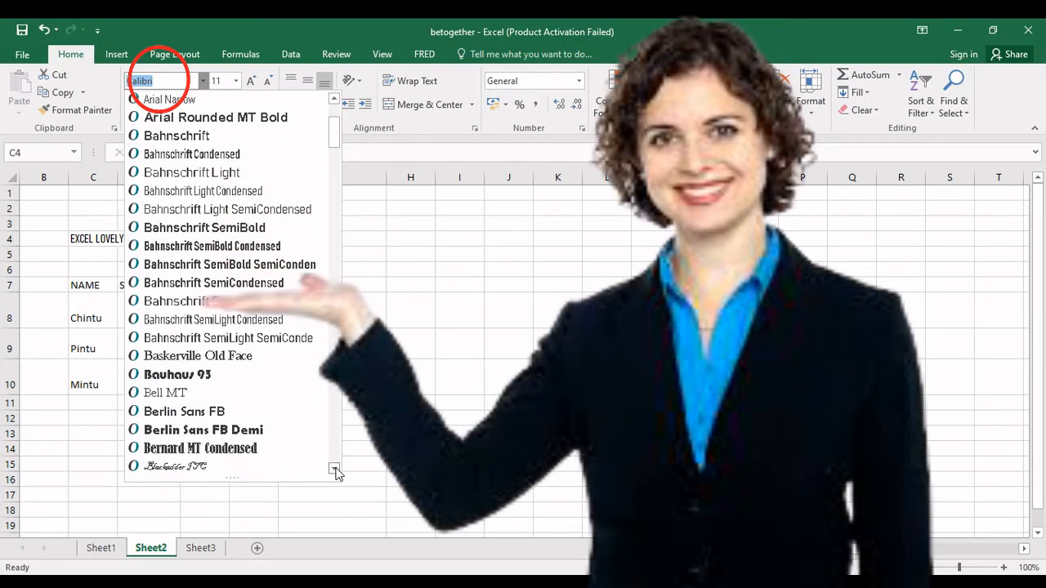
click(334, 469)
click(334, 469)
click(334, 469)
click(335, 469)
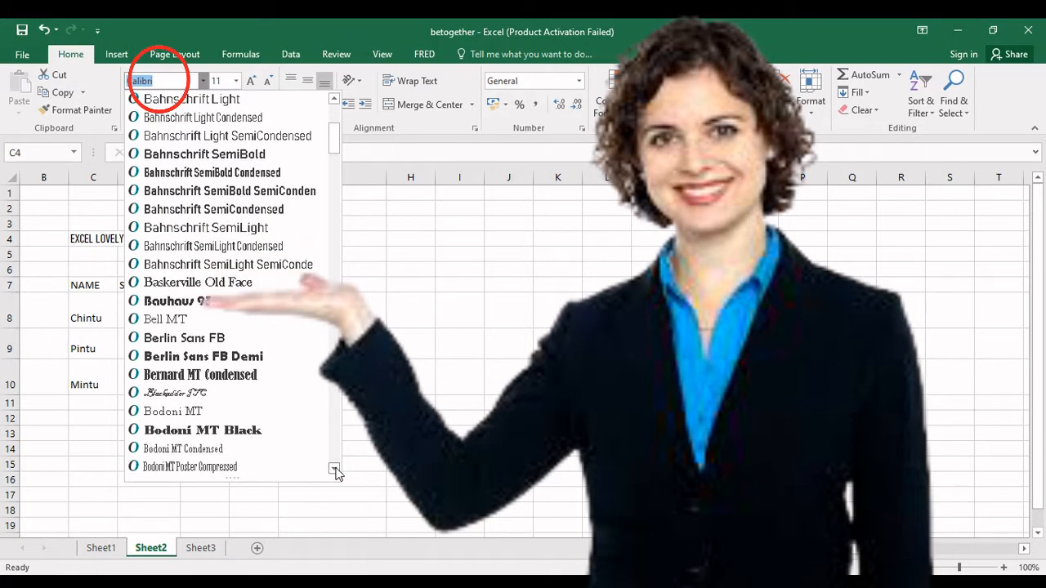
click(334, 469)
click(334, 469)
click(334, 469)
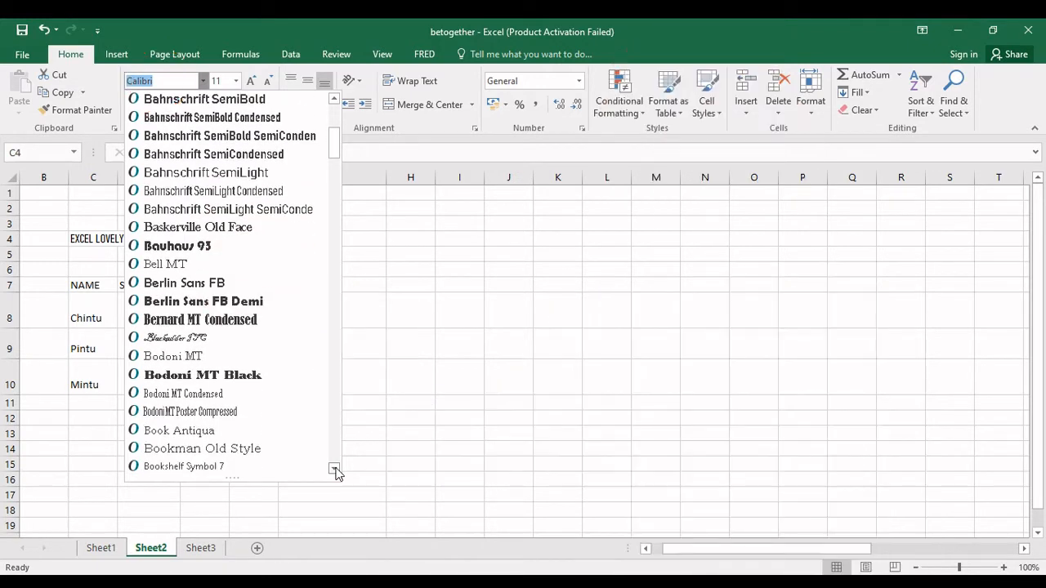
click(334, 469)
click(334, 469)
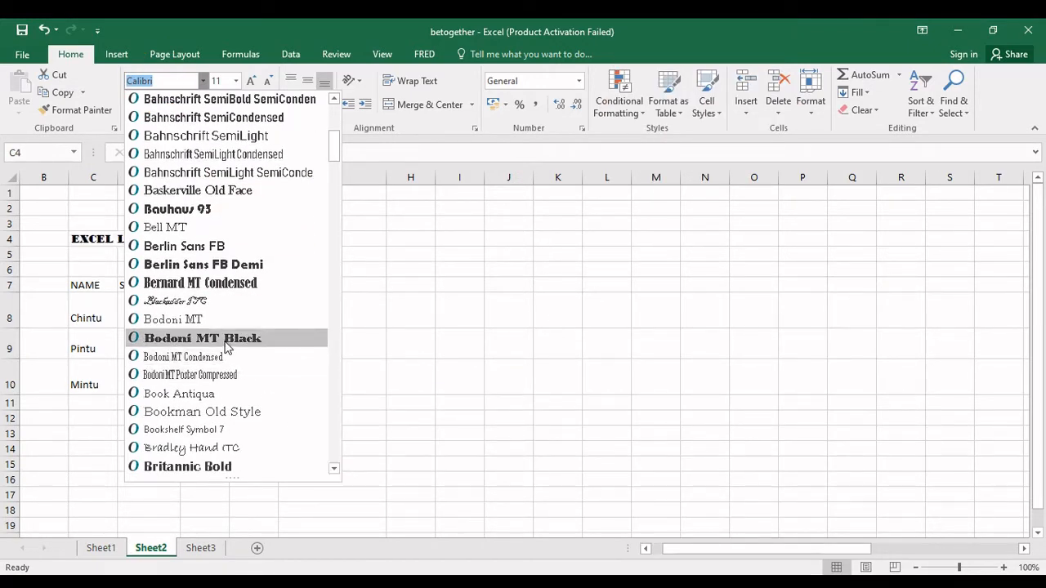
click(257, 284)
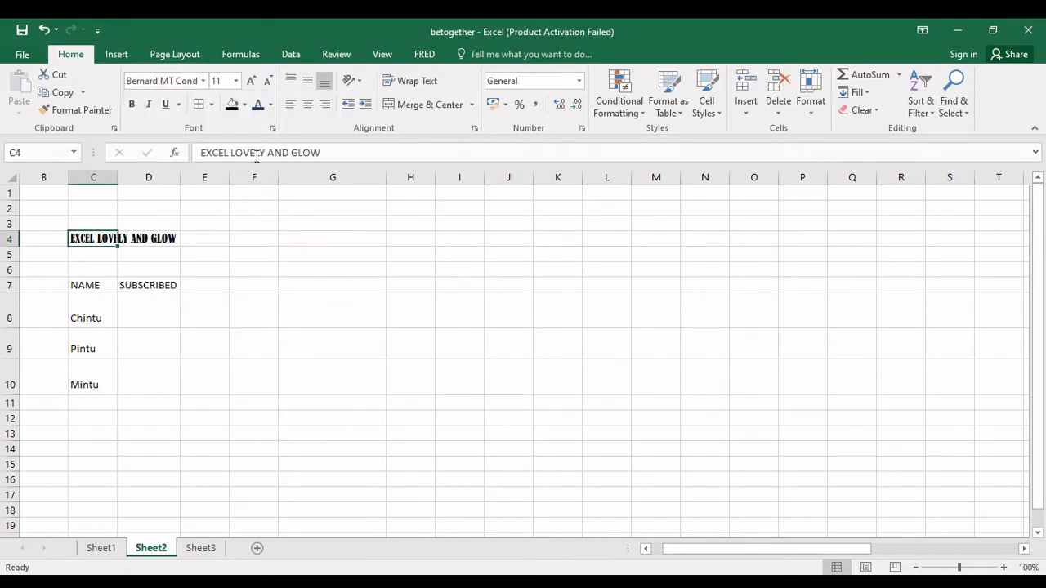
Set the font size of the title in C4 to 72
click(236, 81)
click(266, 301)
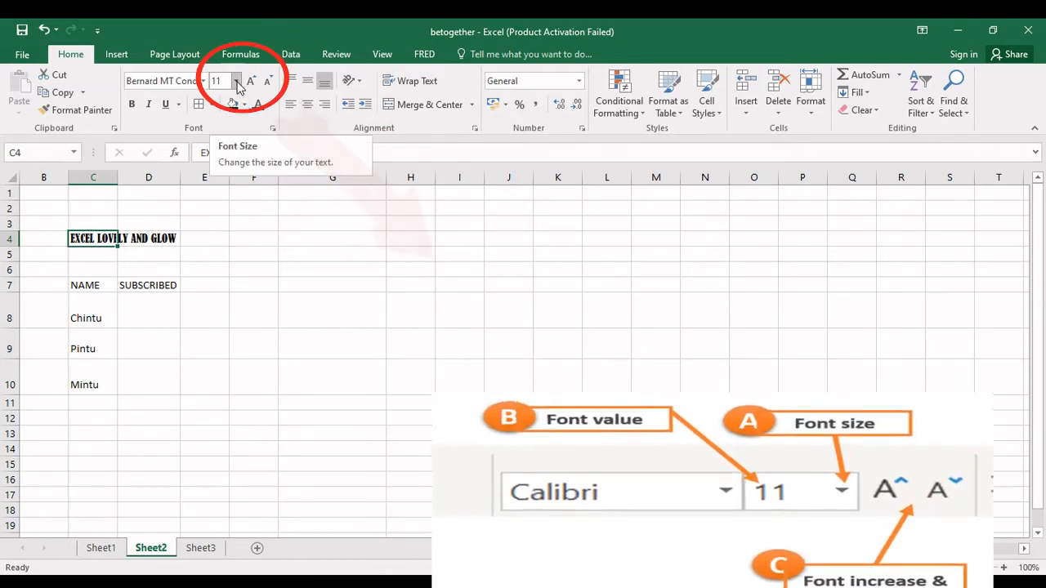
click(237, 81)
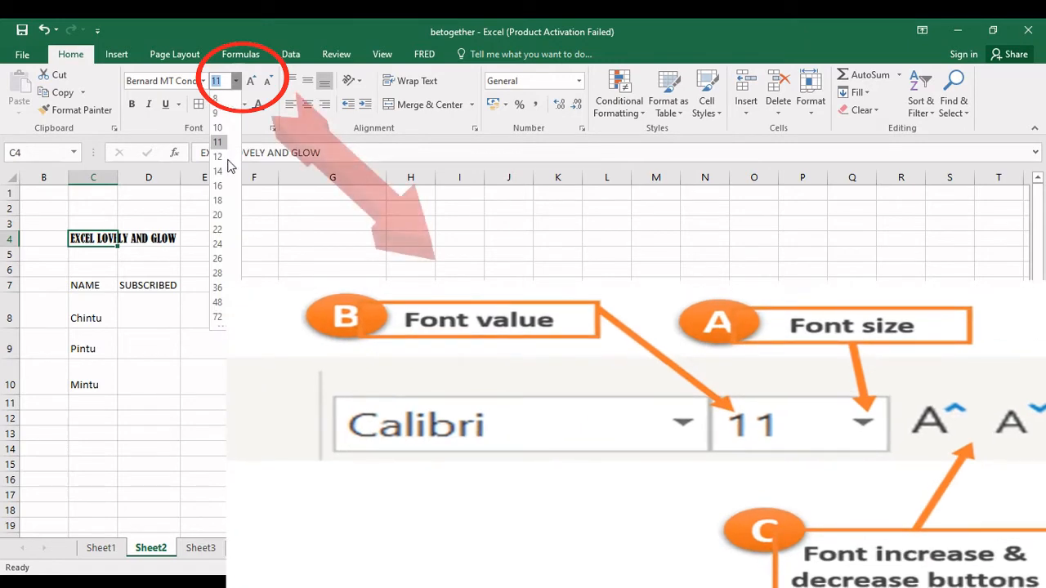
click(217, 317)
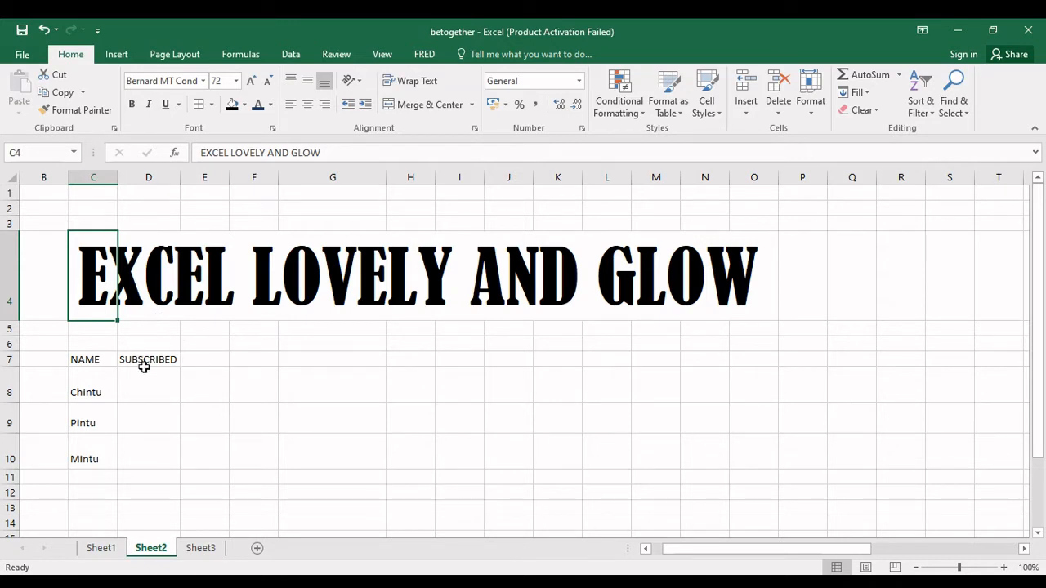
key(Left)
key(Down)
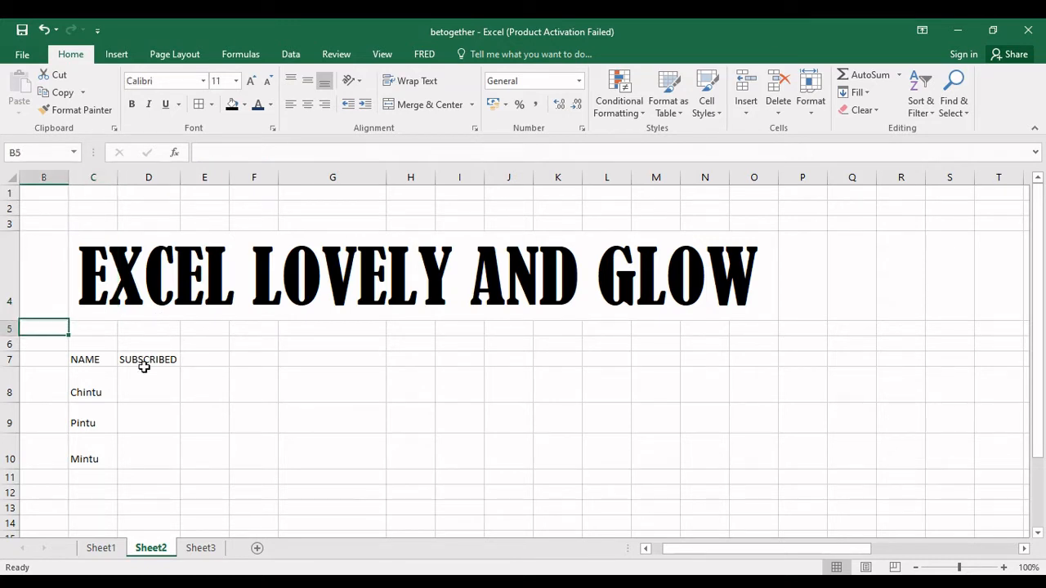
key(Down)
key(Down)
key(Right)
key(Up)
key(Up)
key(Up)
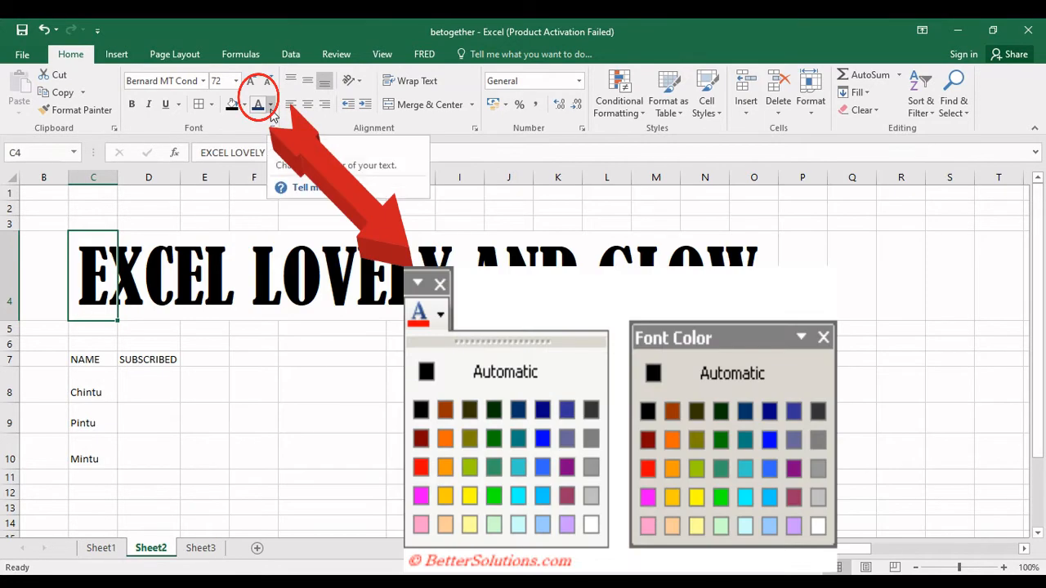
Set the font color of the title in C4 to standard red
click(271, 106)
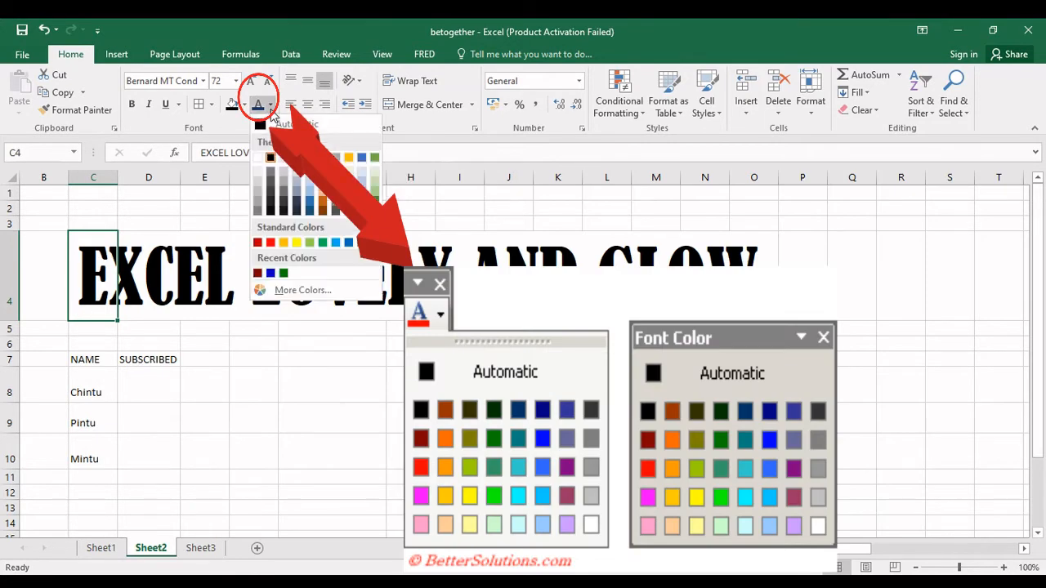
click(269, 242)
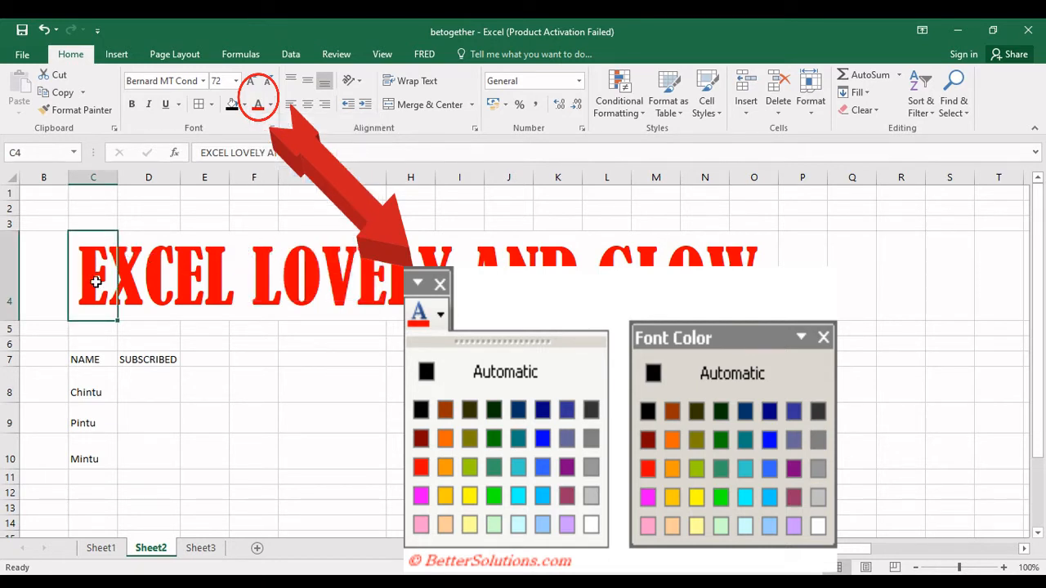
click(272, 104)
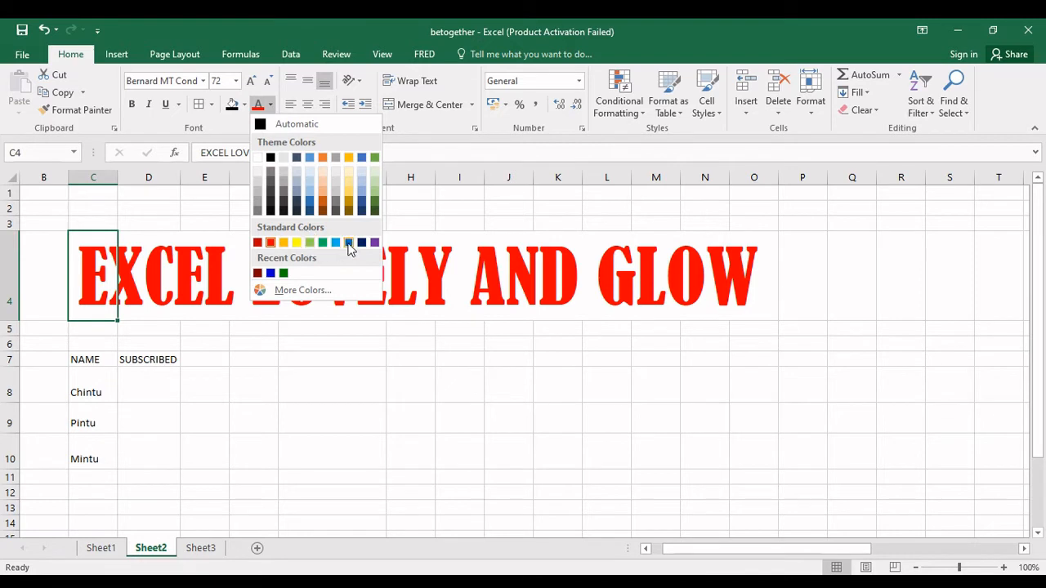
click(193, 219)
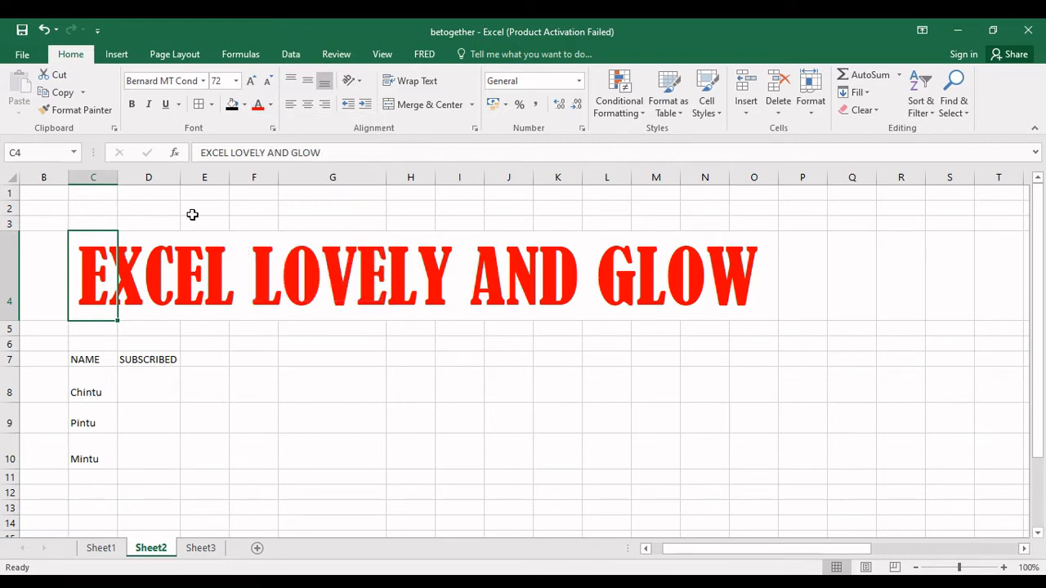
Fill the NAME header cell C7 with Black, Text 1 and set its font color to white
click(98, 359)
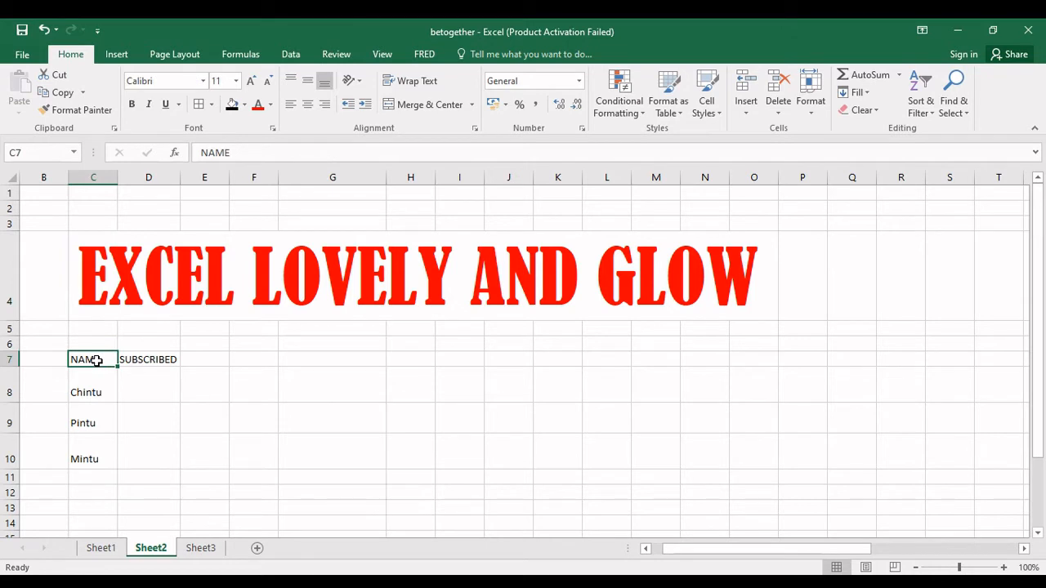
key(Right)
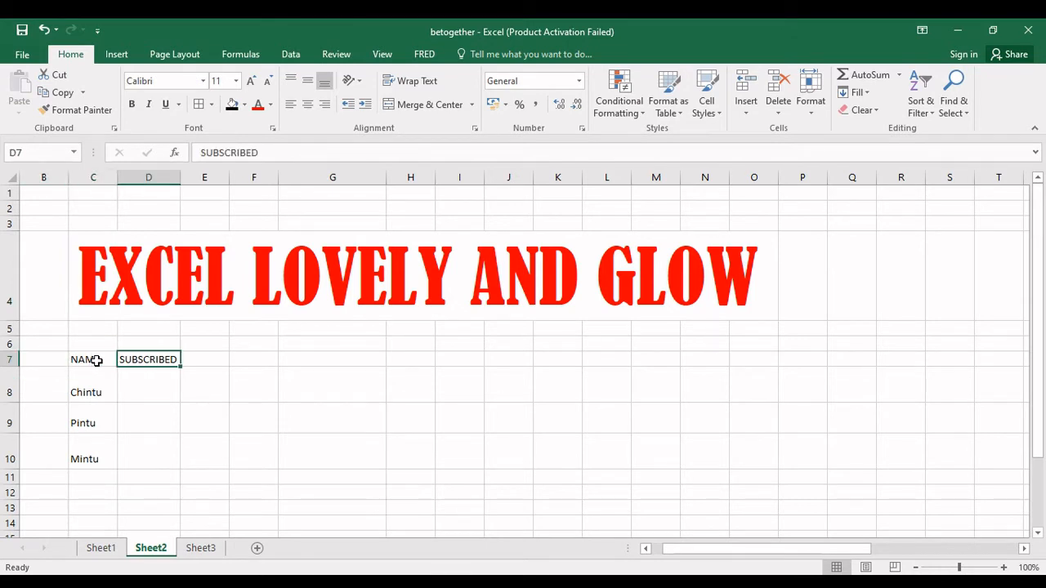
key(Left)
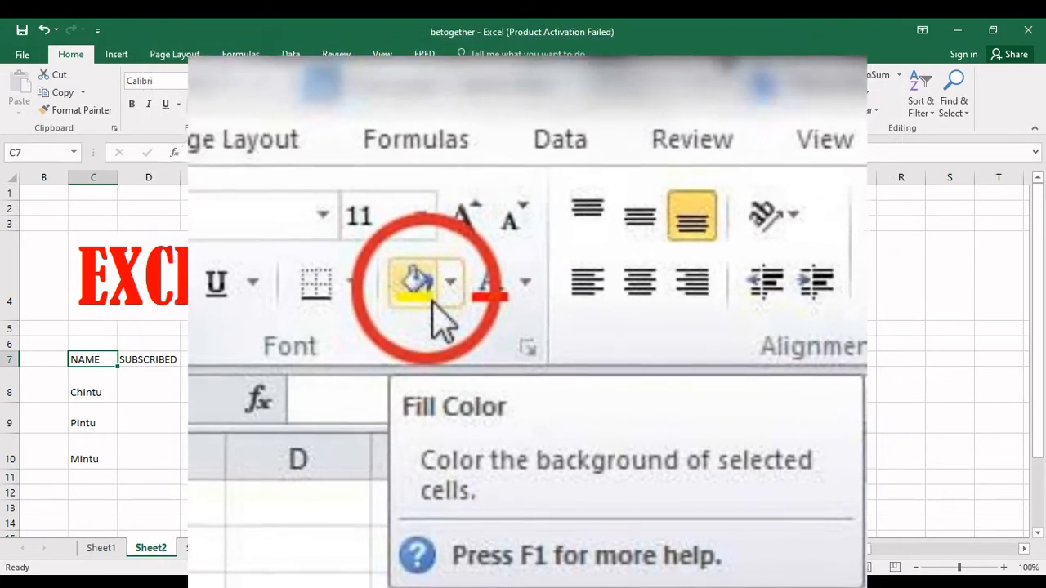
click(244, 104)
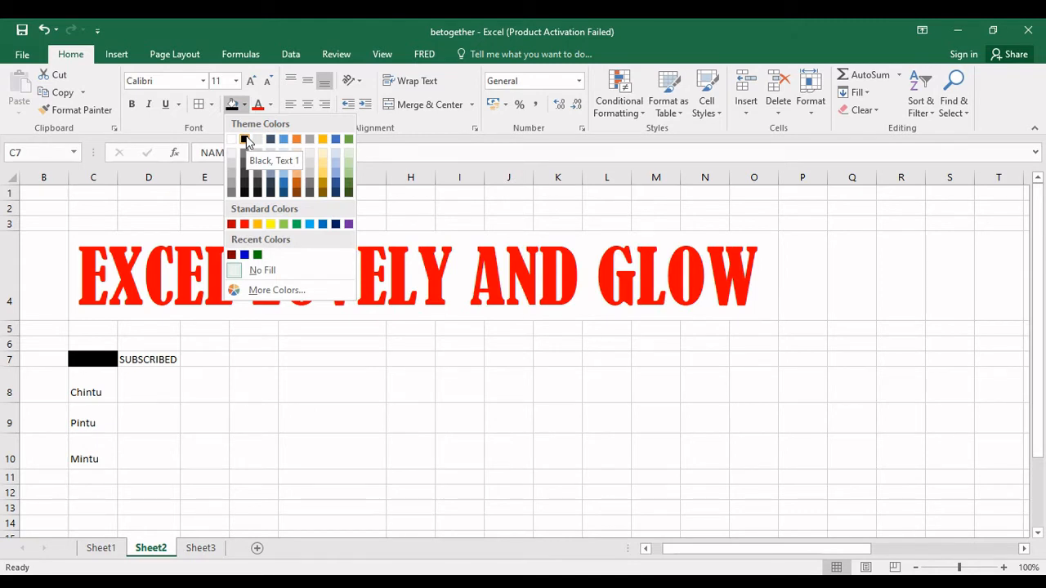
click(246, 140)
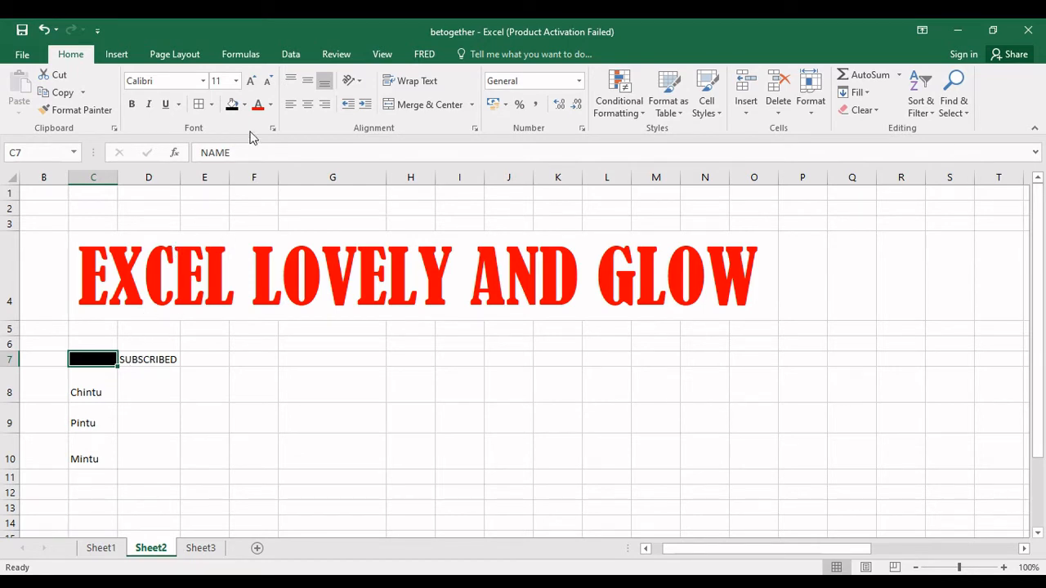
click(271, 109)
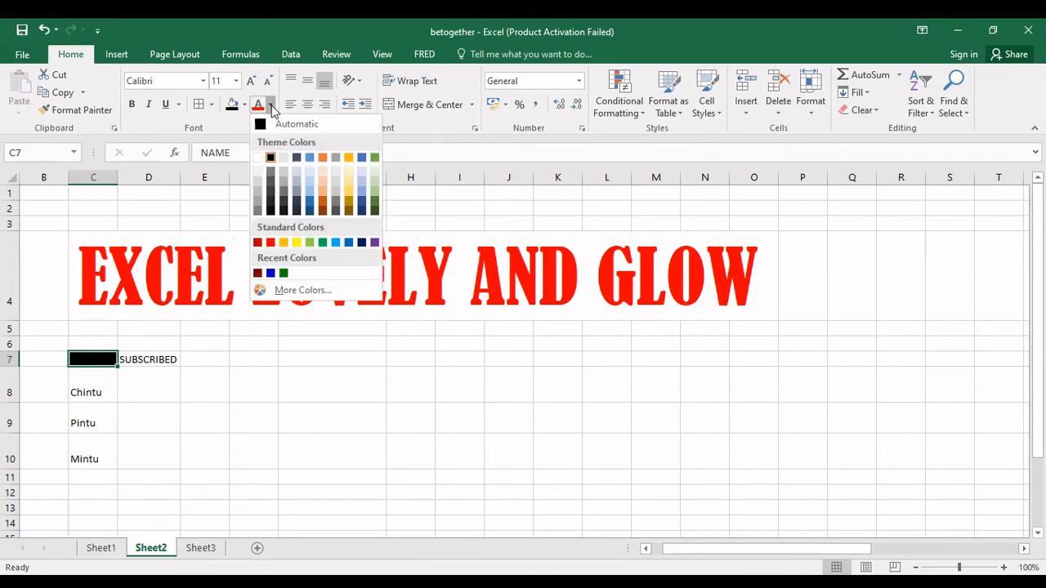
click(259, 157)
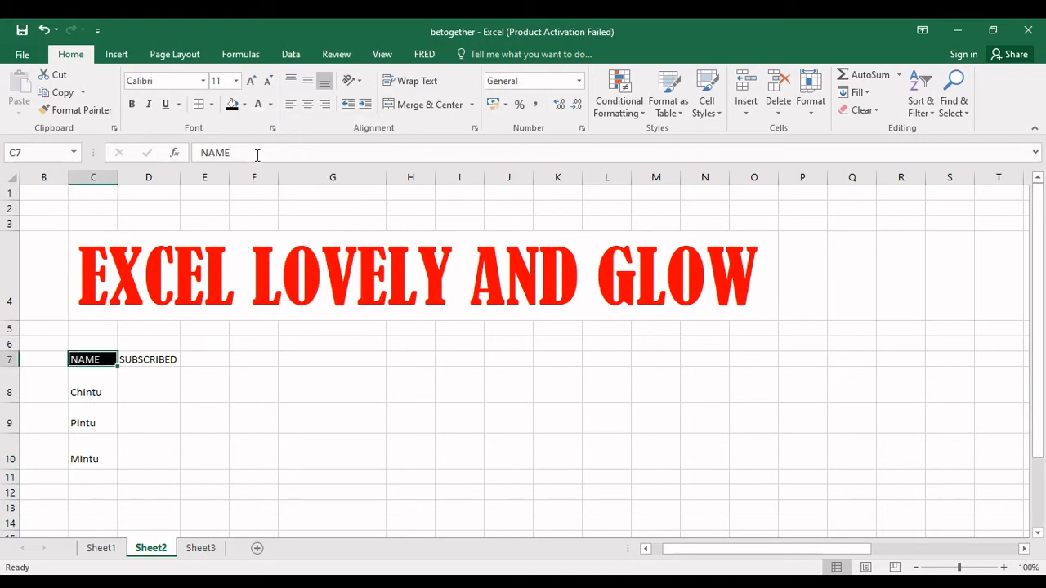
Fill the SUBSCRIBED header cell D7 with black and set its font color to white
click(144, 362)
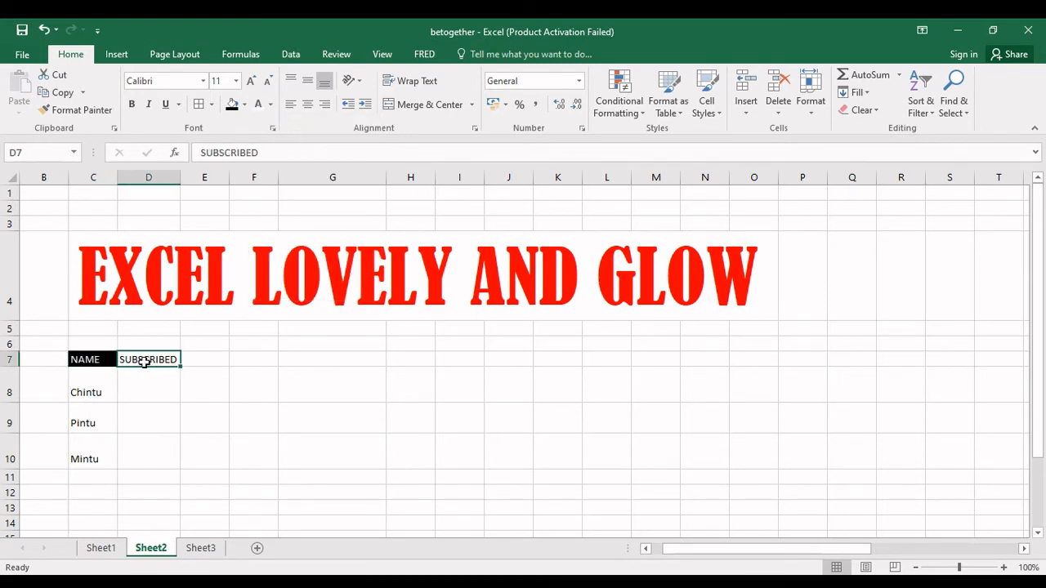
click(232, 104)
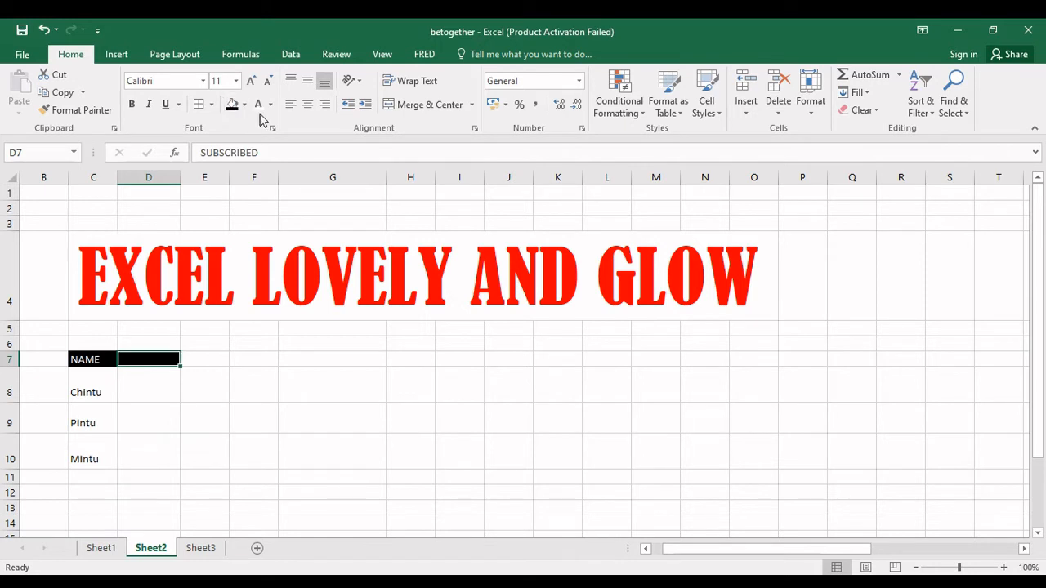
click(259, 104)
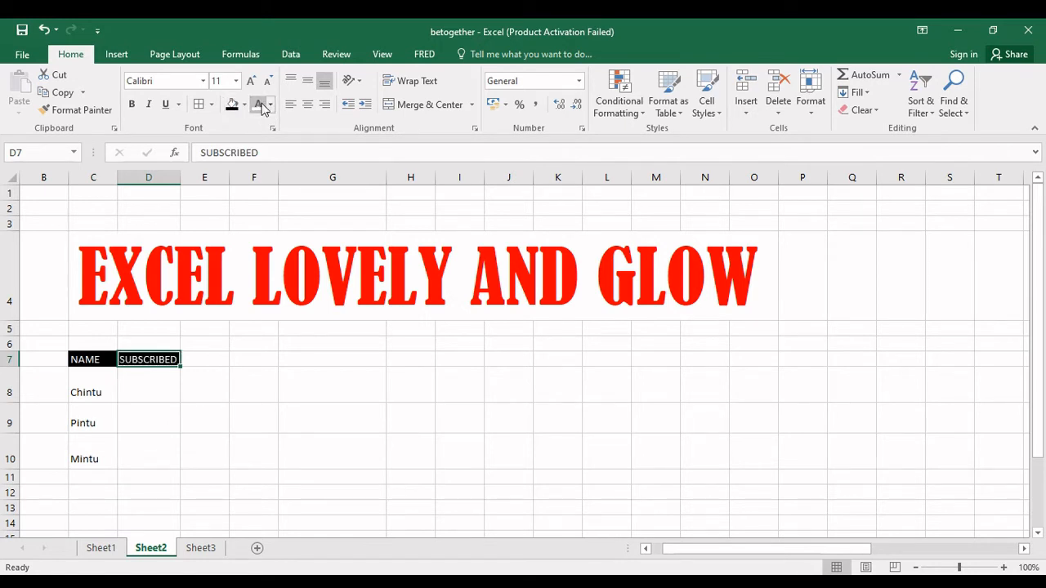
click(144, 409)
Make the first name in cell C8 bold, italic and underlined
click(83, 382)
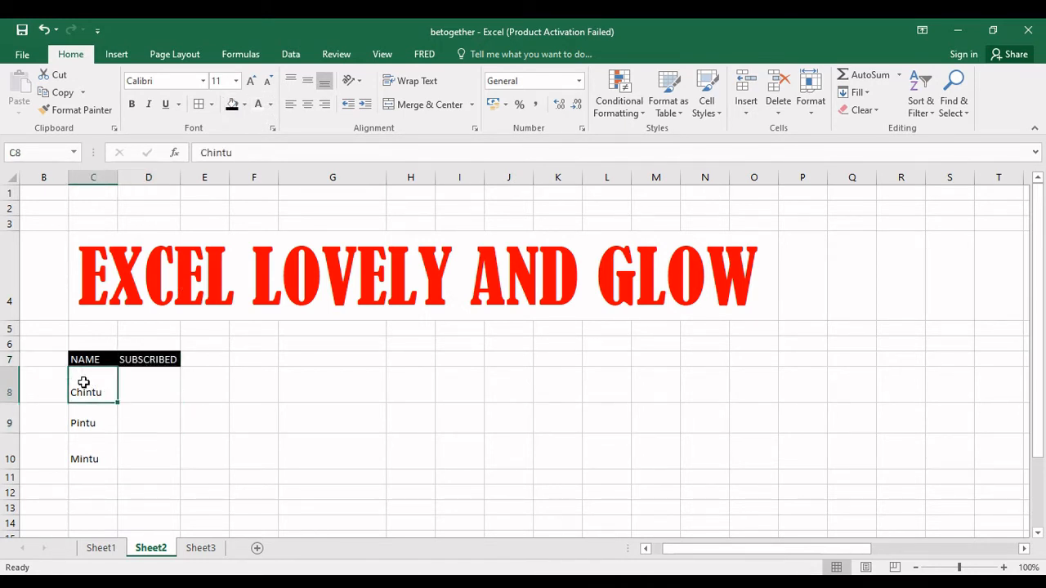
click(93, 358)
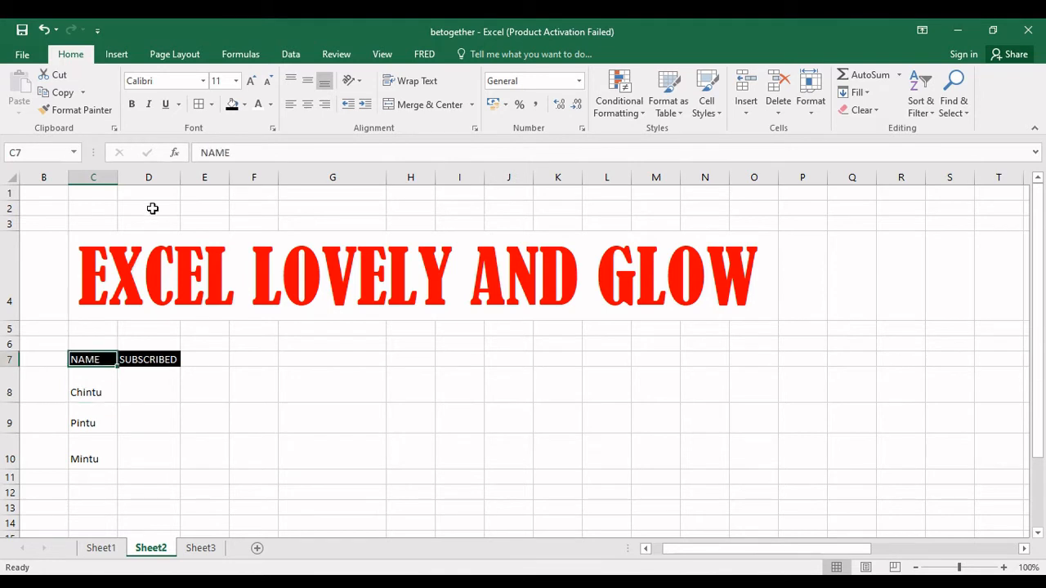
click(91, 393)
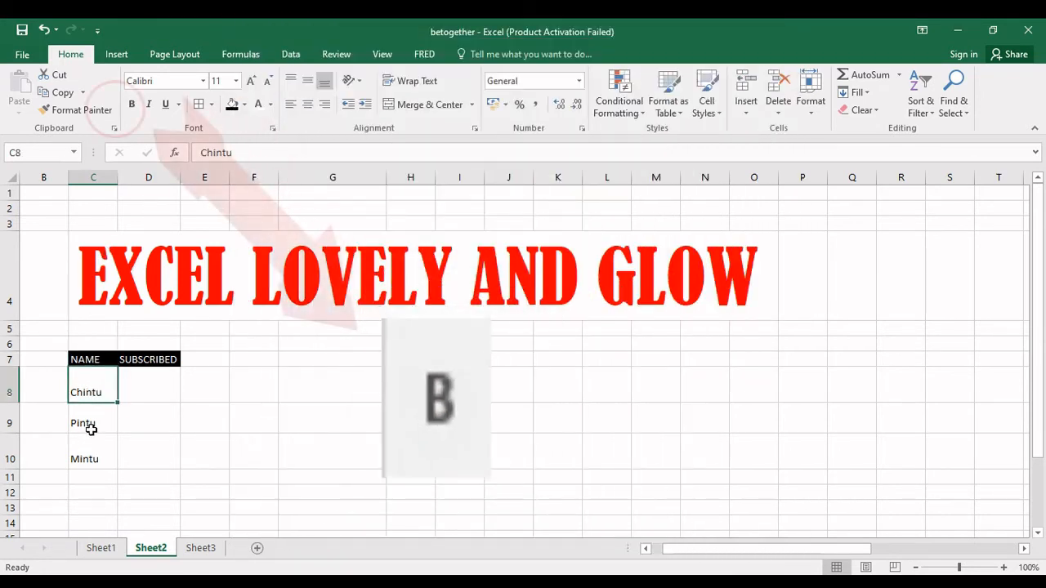
click(92, 423)
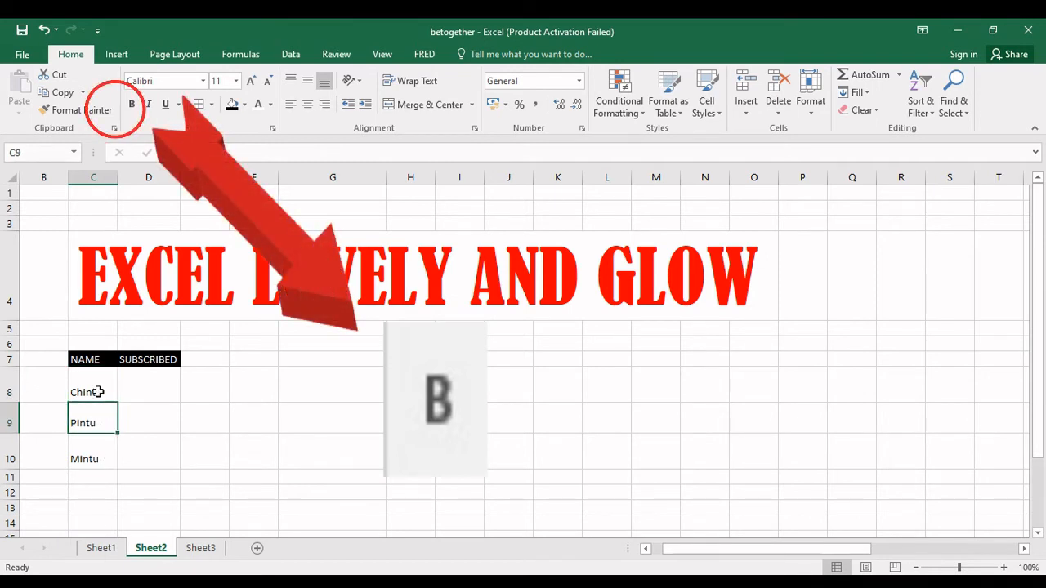
click(97, 393)
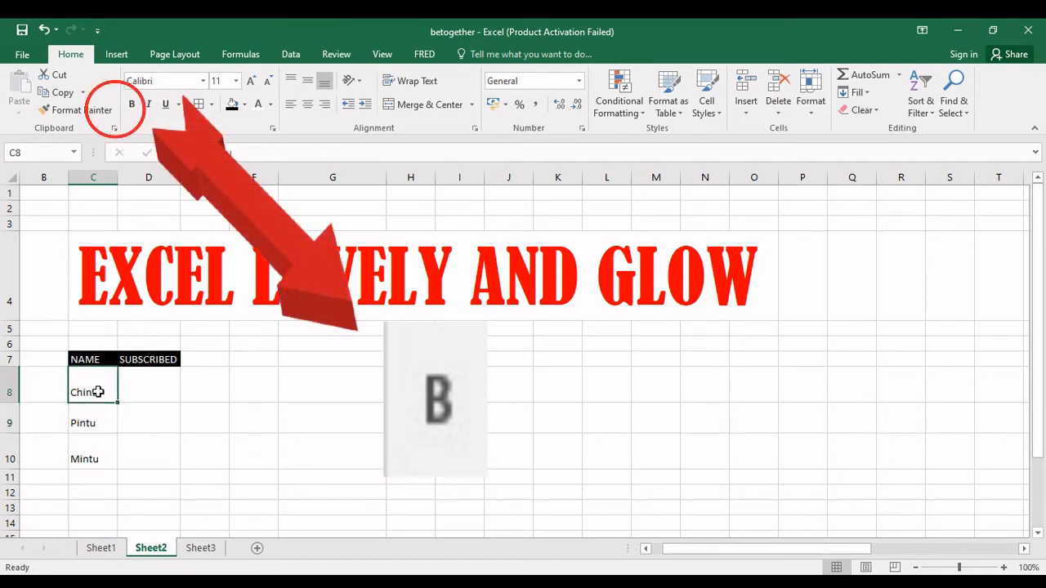
click(131, 107)
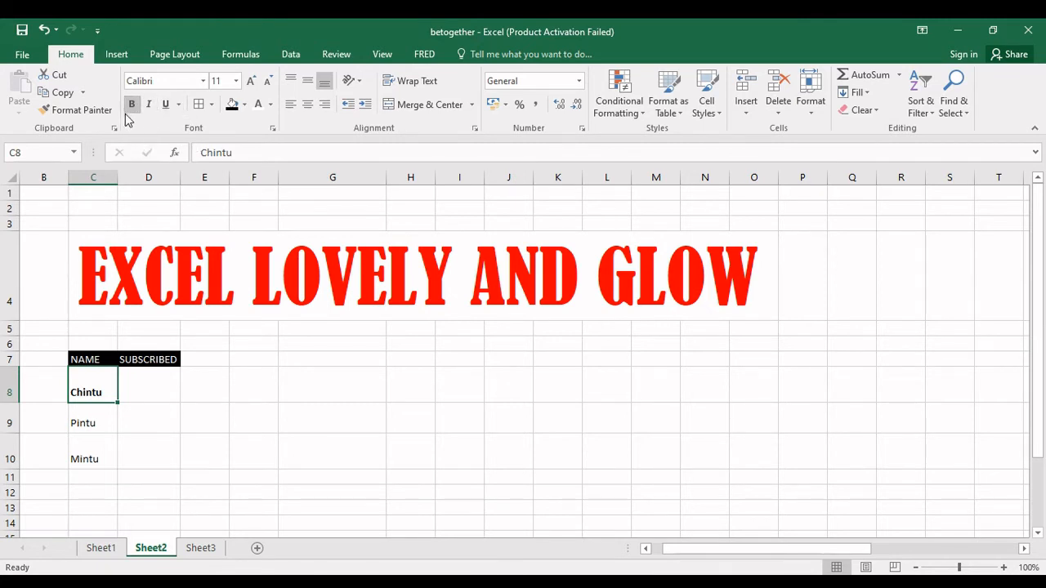
click(149, 104)
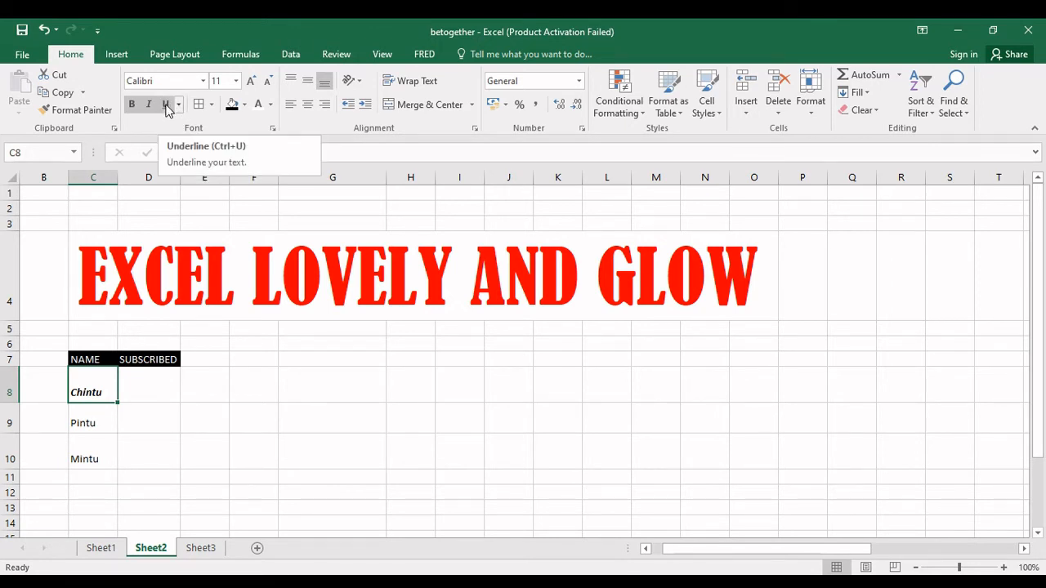
click(167, 105)
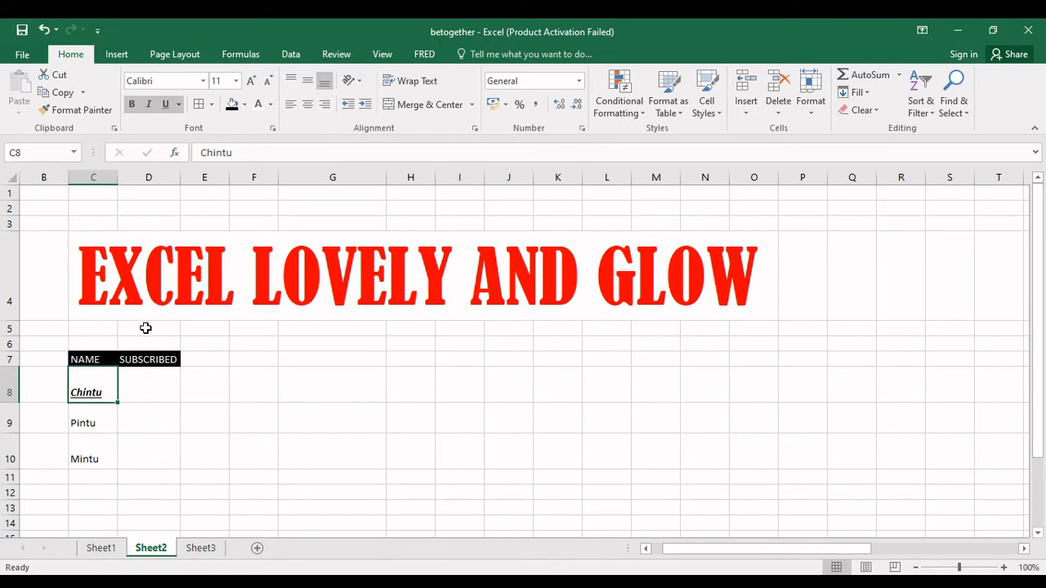
click(146, 385)
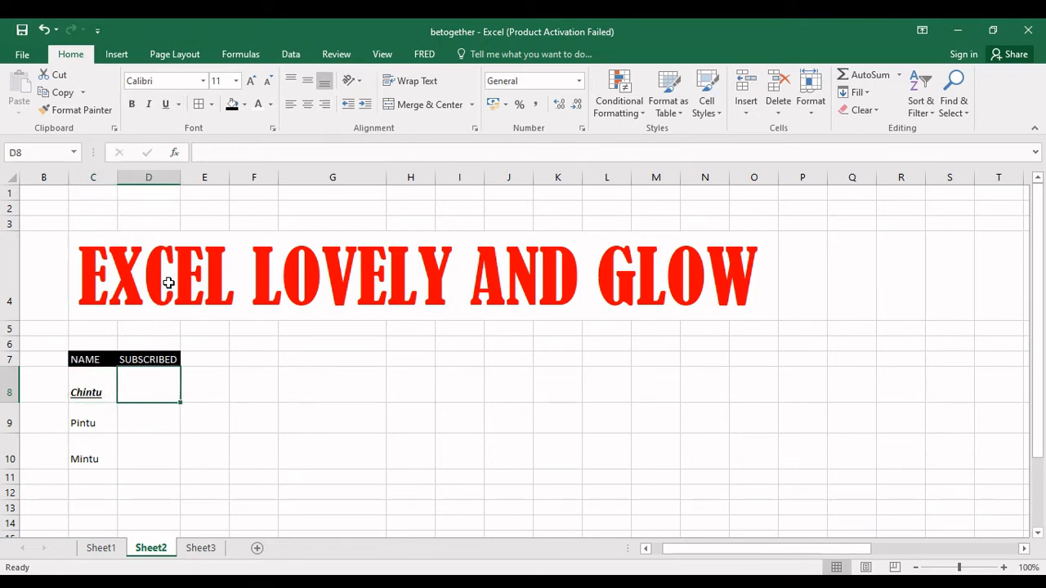
Apply All Borders to the table body cells C8:D10
click(95, 379)
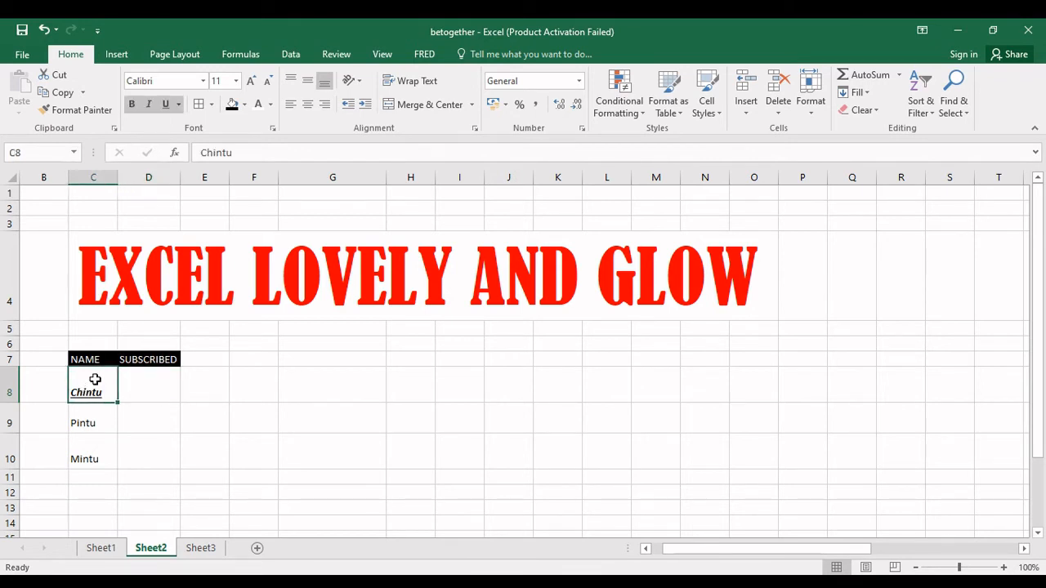
click(203, 385)
click(90, 378)
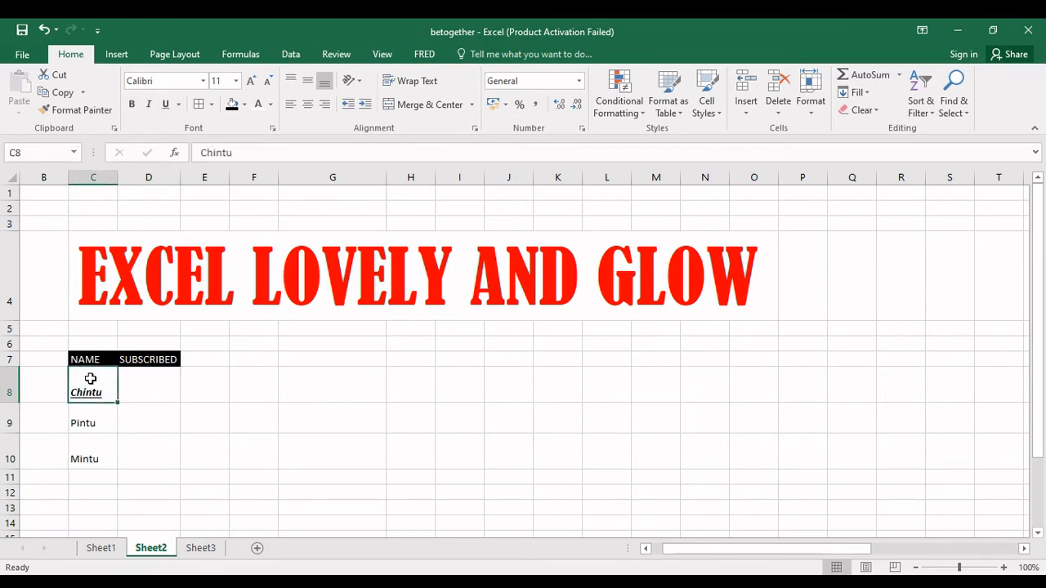
drag(117, 404, 135, 439)
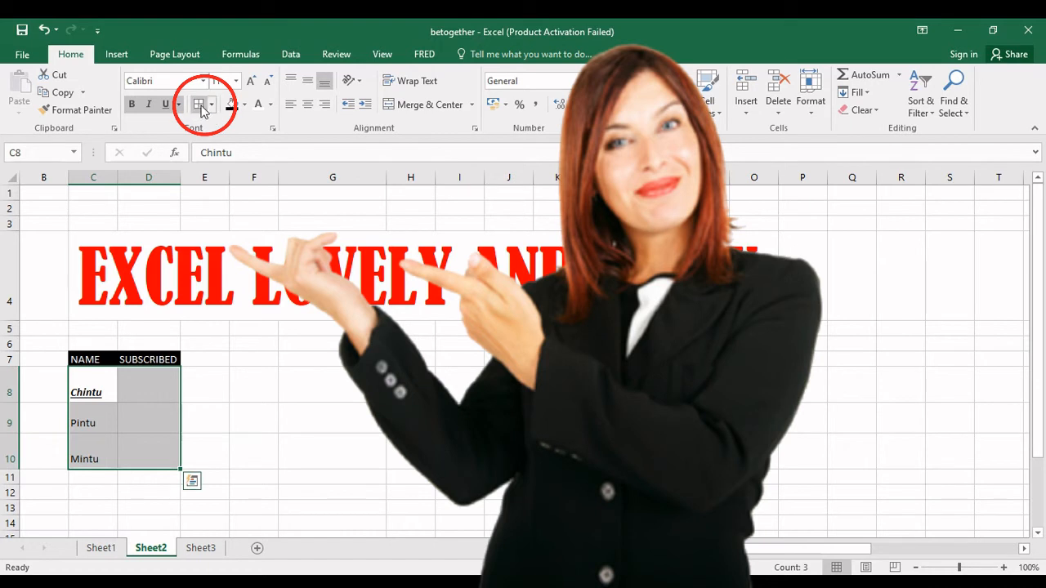
click(211, 105)
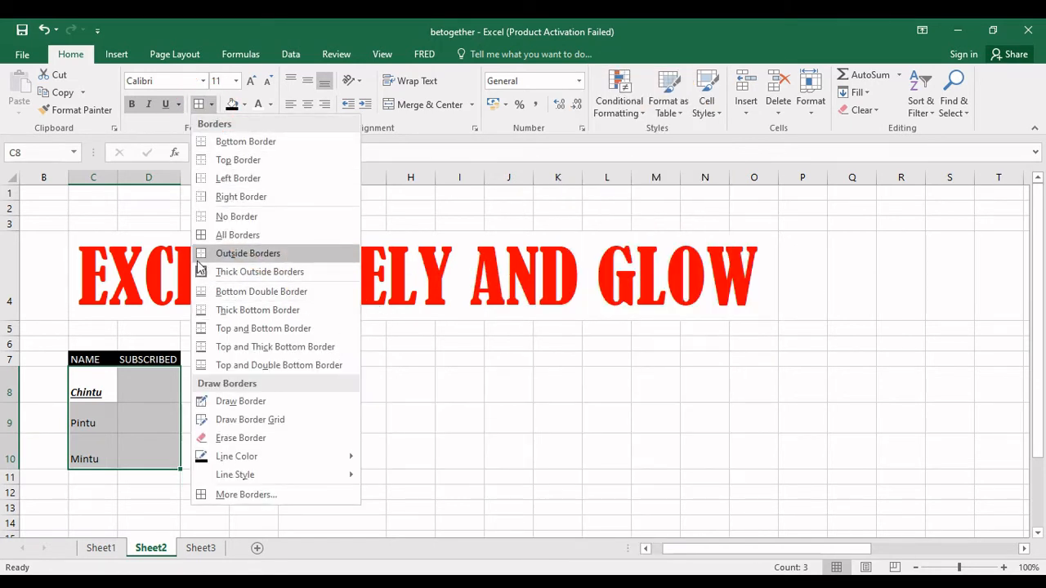
click(222, 236)
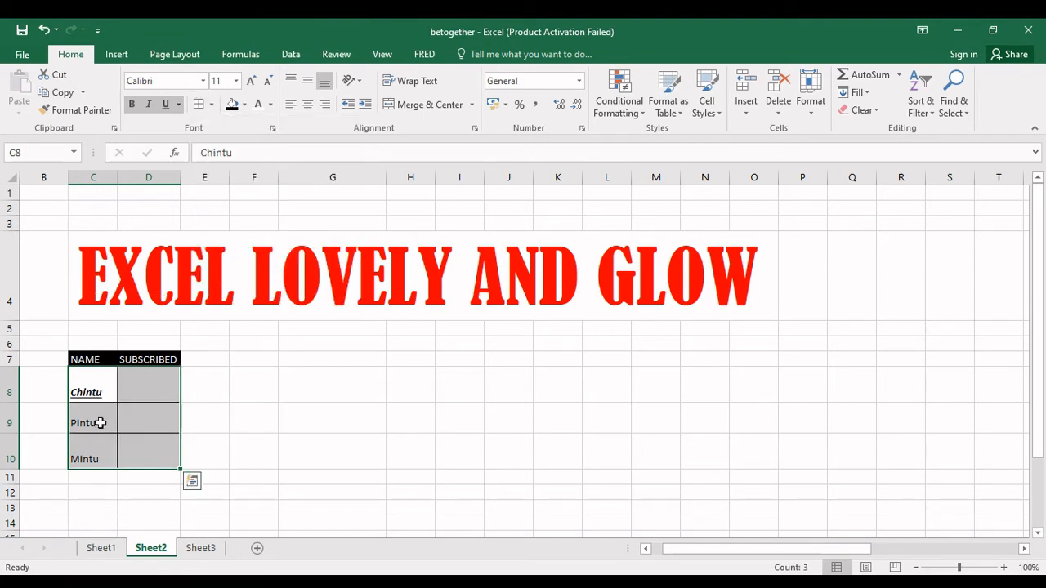
click(144, 416)
Fill in the SUBSCRIBED column with no in D8, yes in D9 and no in D10, and return to D8
click(143, 381)
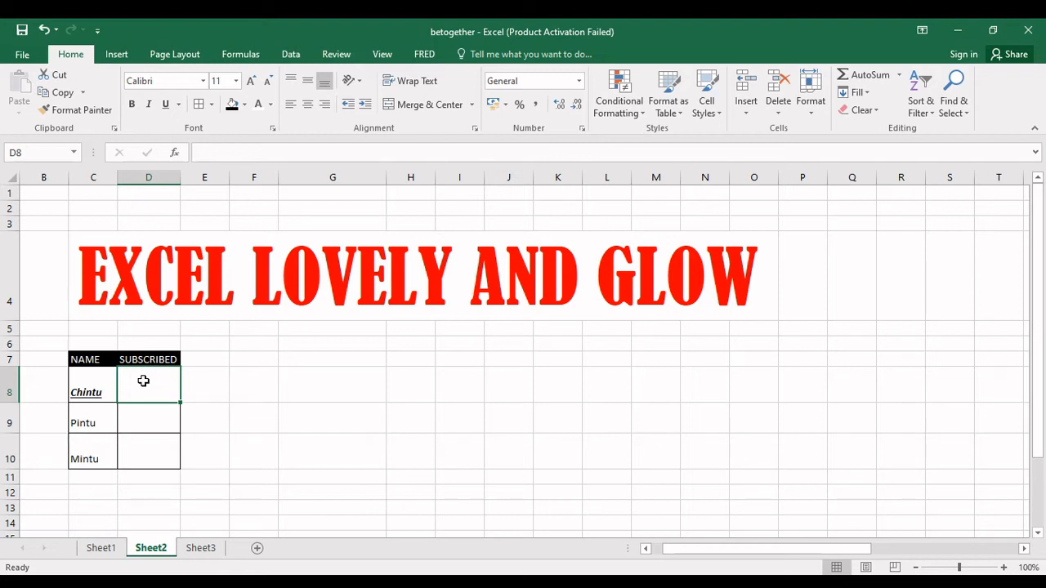
text(no)
key(Return)
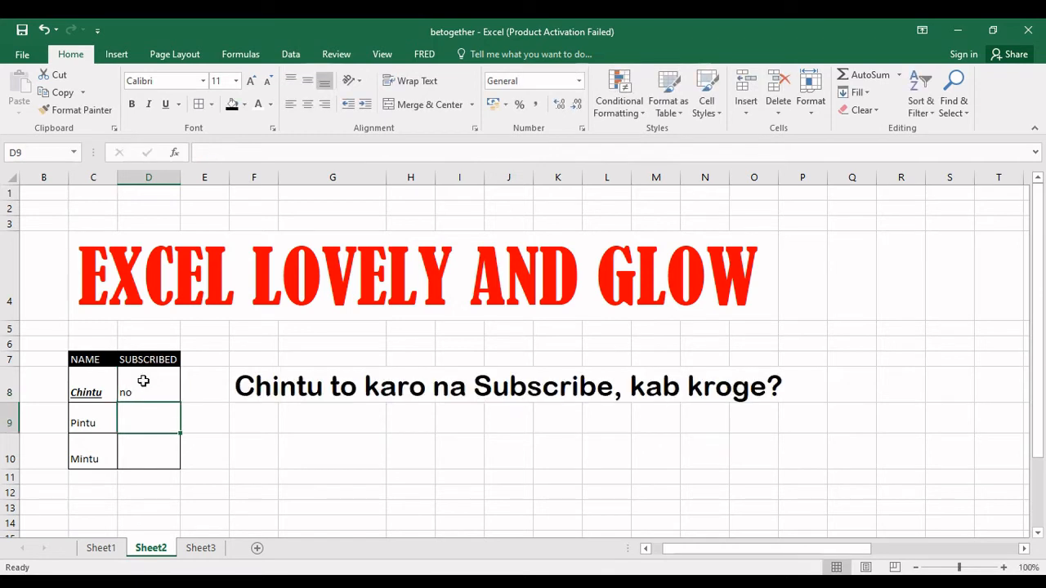
text(yes)
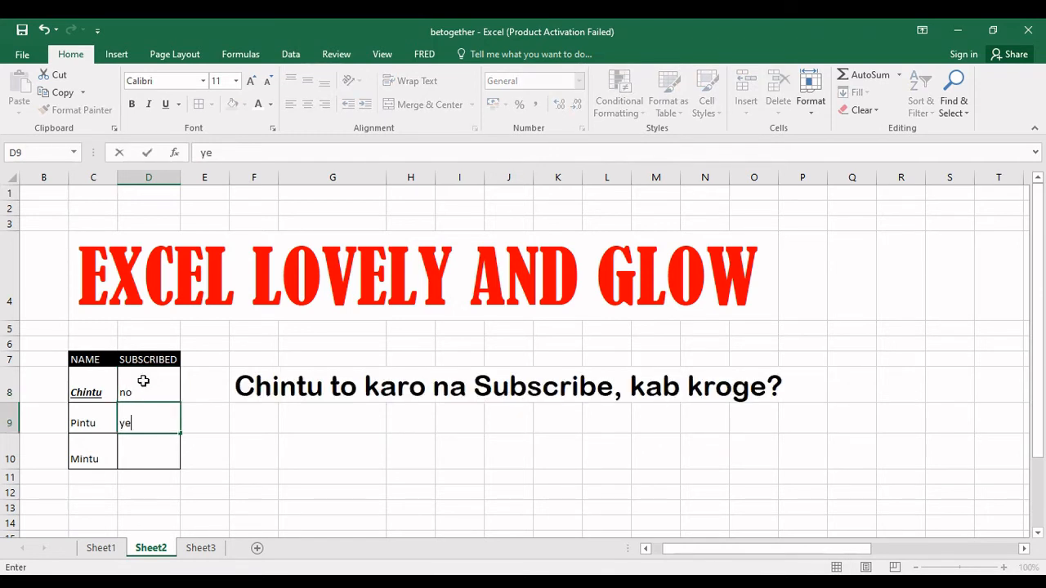
key(Return)
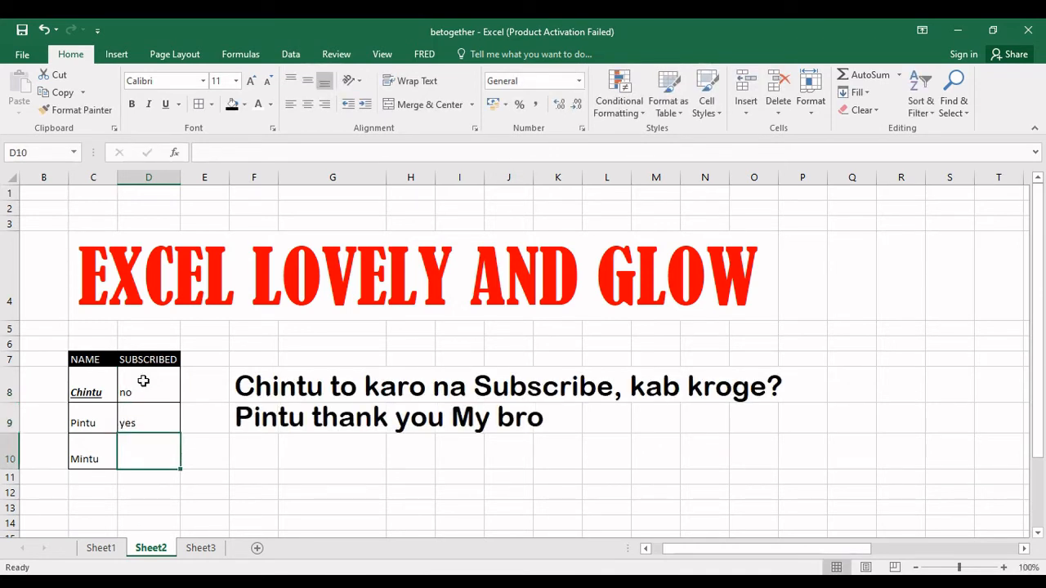
text(no)
key(Return)
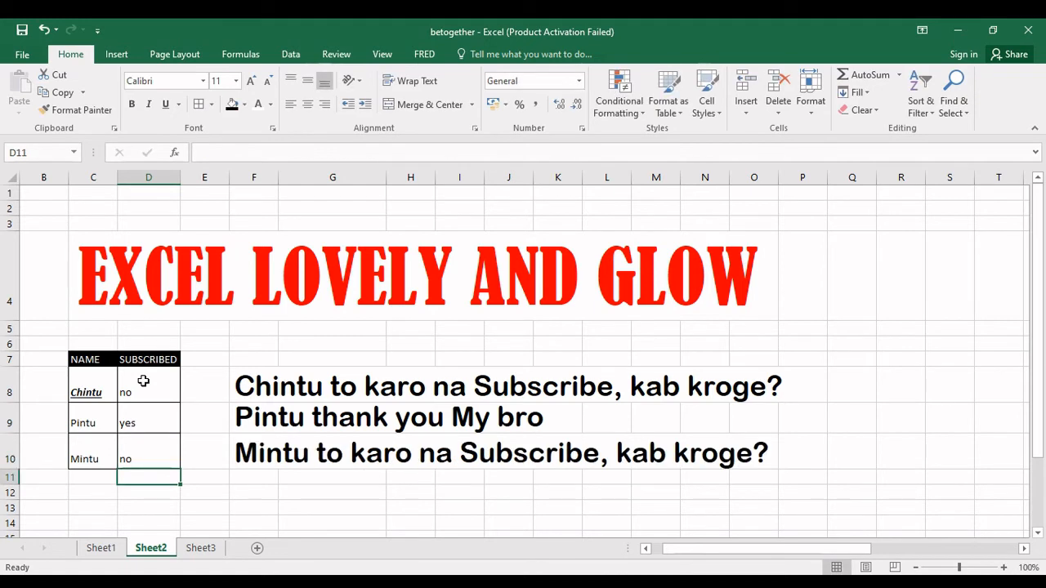
key(Up)
key(Up)
key(Up)
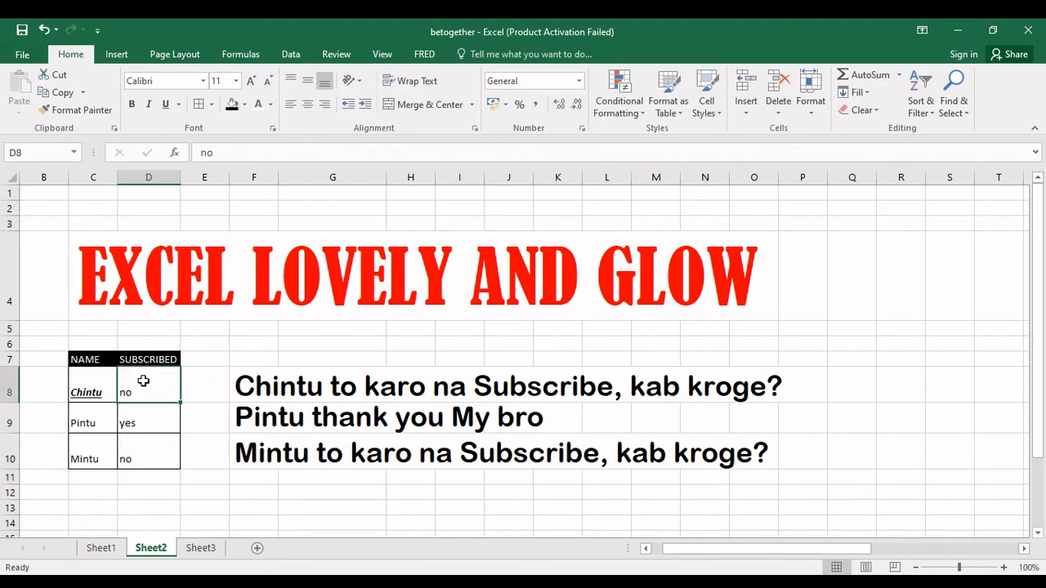